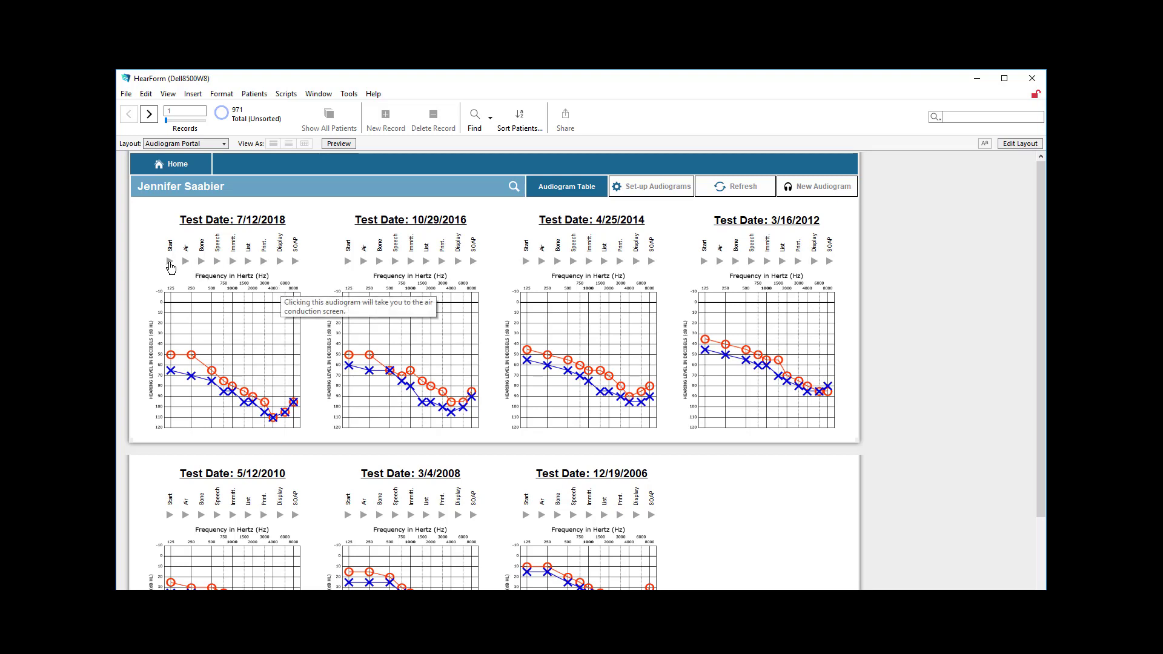
Step: Open the start screen of the 7/12/2018 audiogram from the audiogram portal
left_click(170, 265)
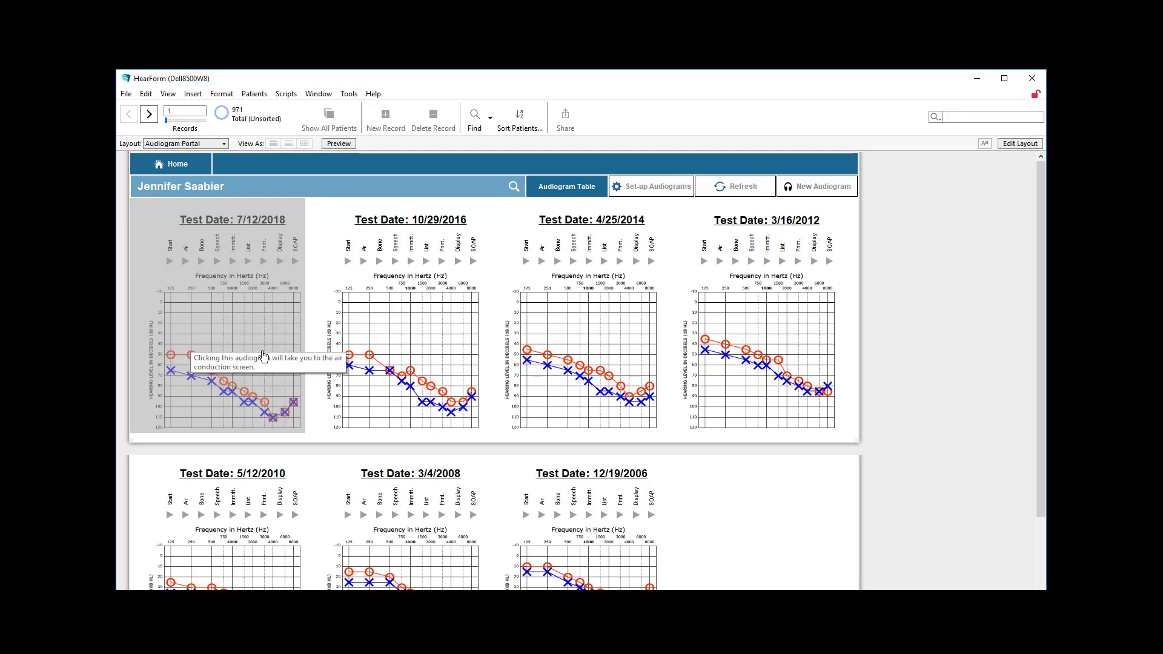
left_click(170, 263)
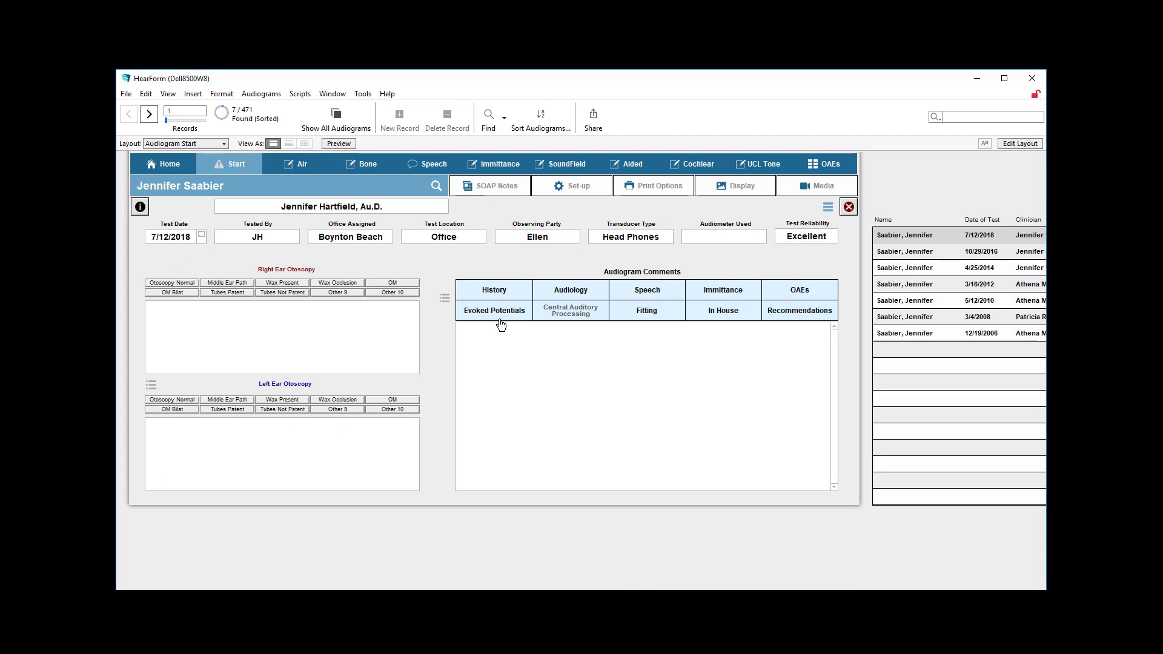
Step: Go back through the home screen to the patient's audiogram portal and create a new audiogram
left_click(173, 167)
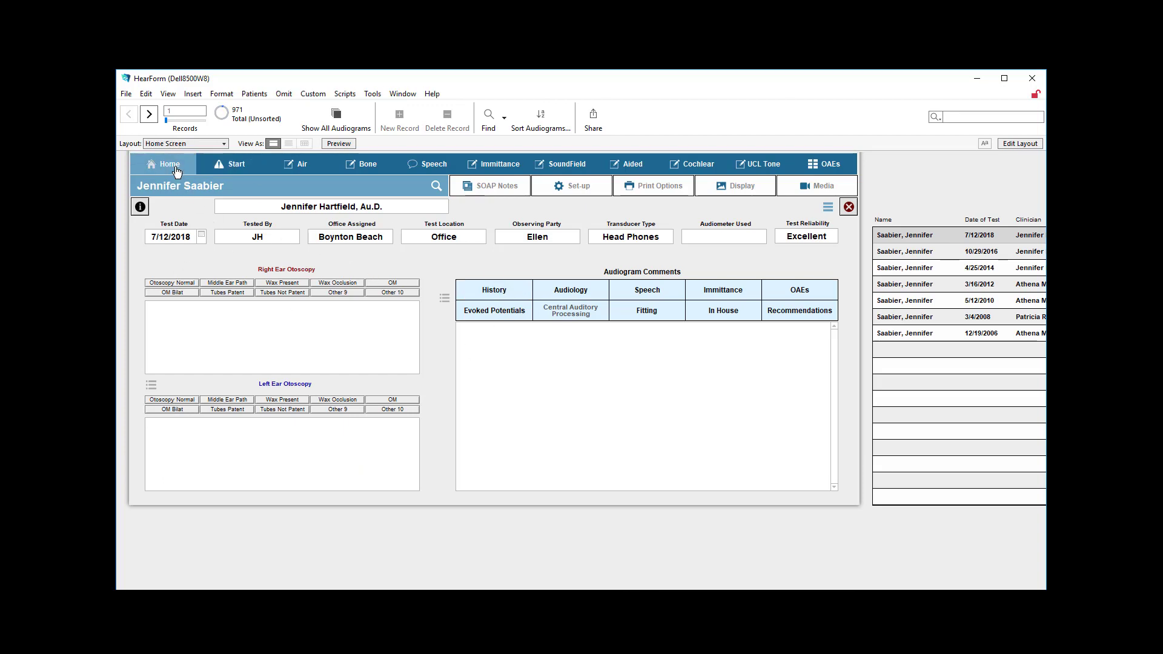
left_click(159, 254)
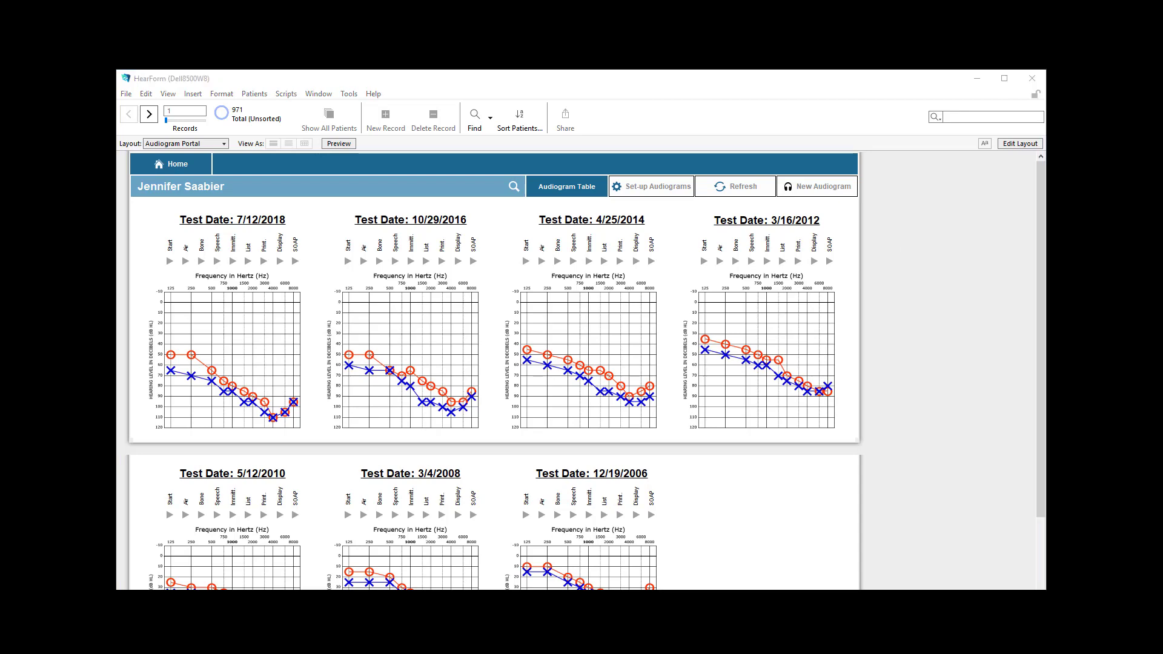
left_click(821, 192)
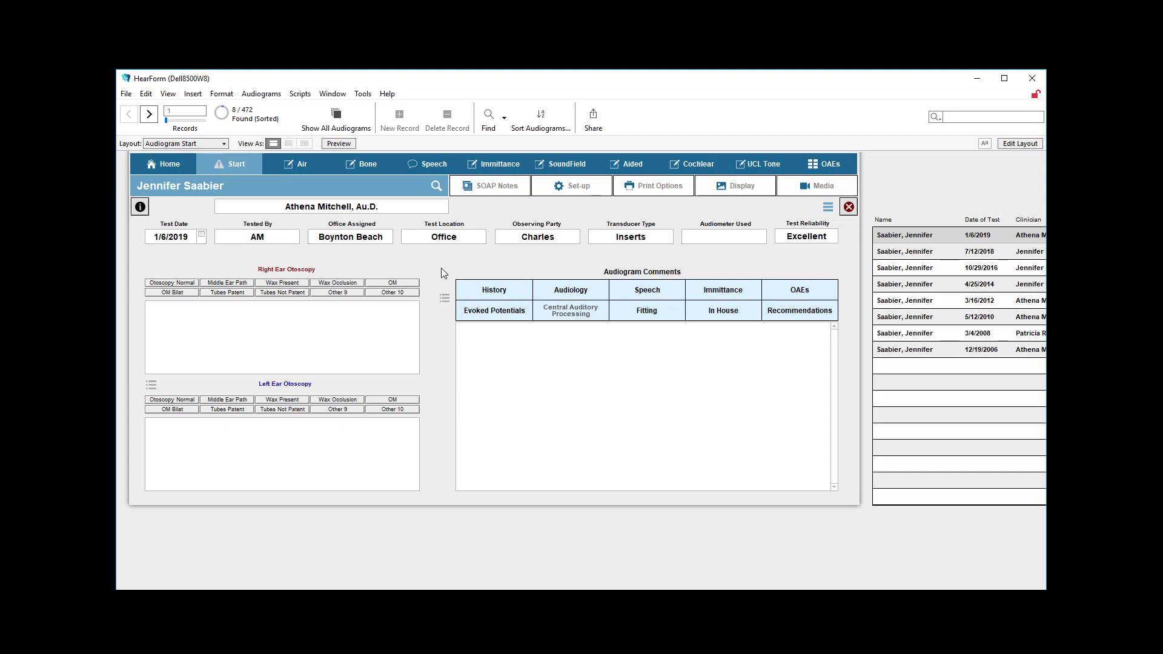
Step: Page forward through the patient's audiogram records and return to the newest one
left_click(150, 116)
left_click(150, 116)
left_click(150, 116)
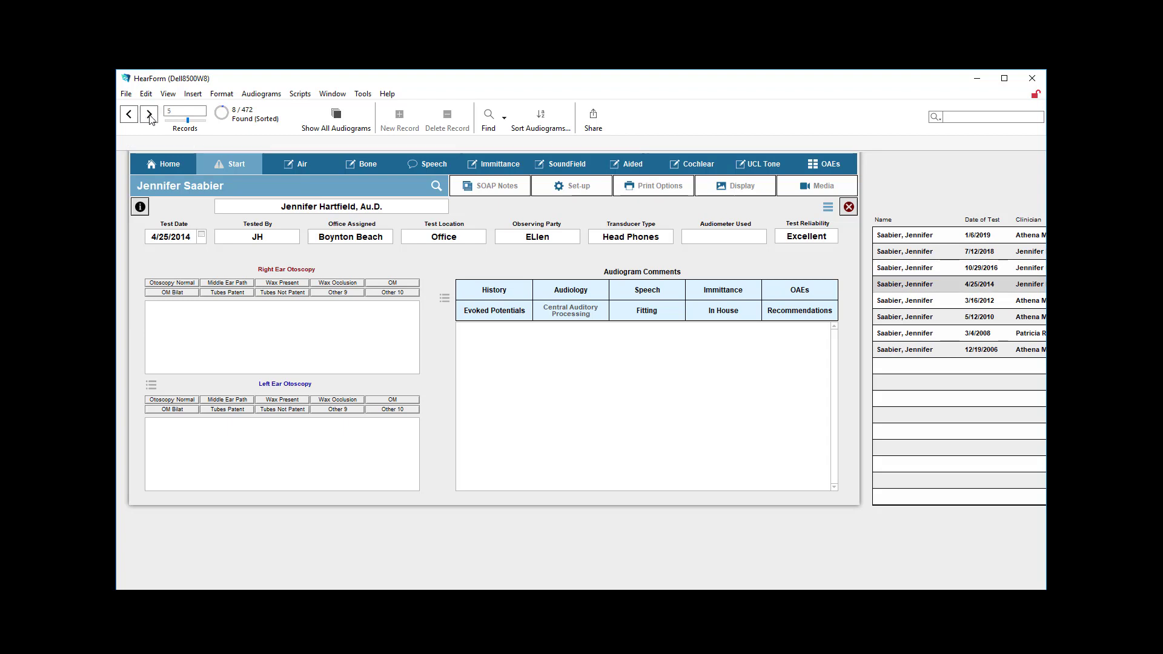
left_click(149, 115)
left_click(129, 115)
left_click(129, 115)
left_click(129, 115)
left_click(129, 115)
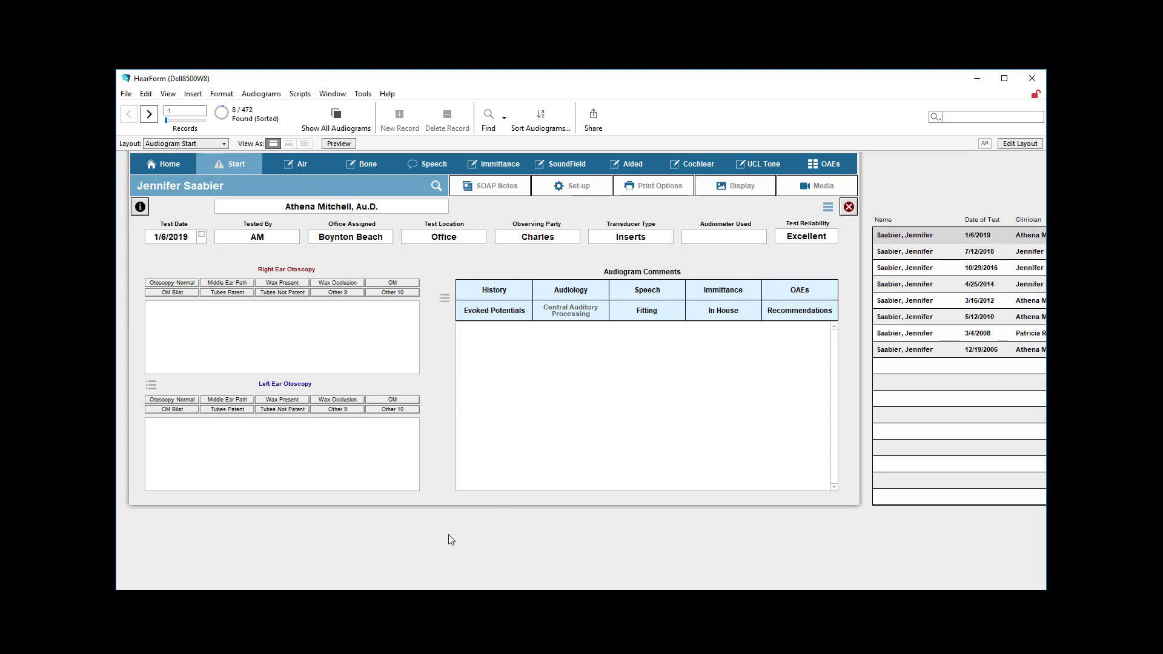
Step: Examine the columns of the audiogram list beside the form and display each earlier test, from 7/12/2018 back to 12/19/2006
scroll(581, 371, "right", 3)
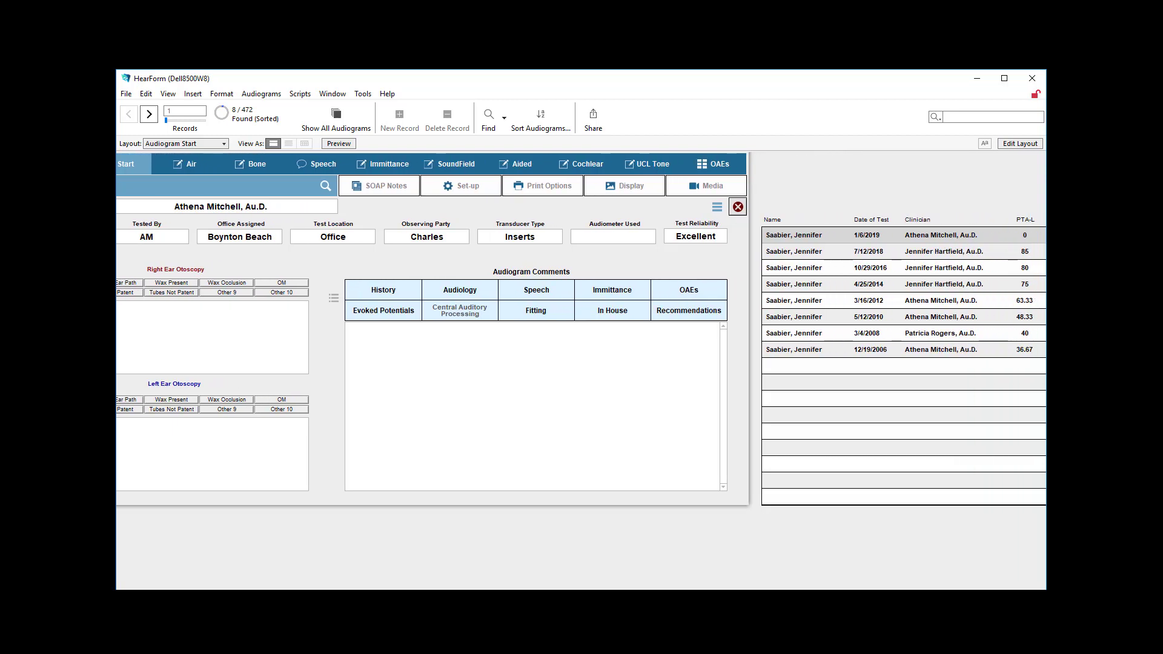
scroll(581, 329, "right", 2)
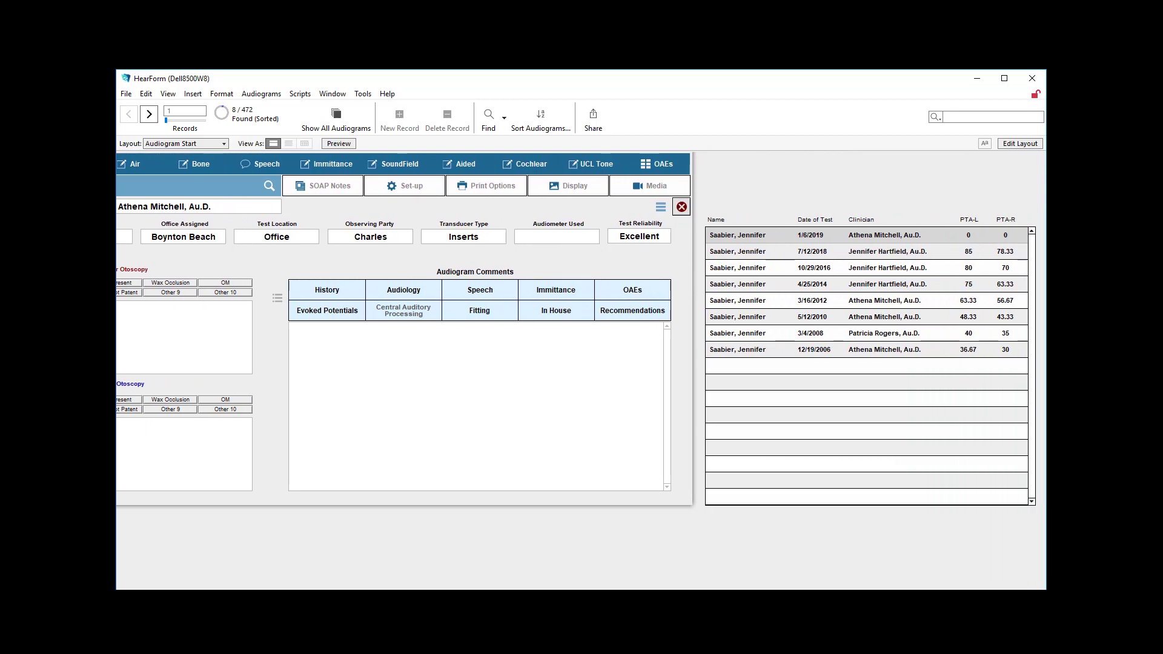
scroll(501, 572, "left", 5)
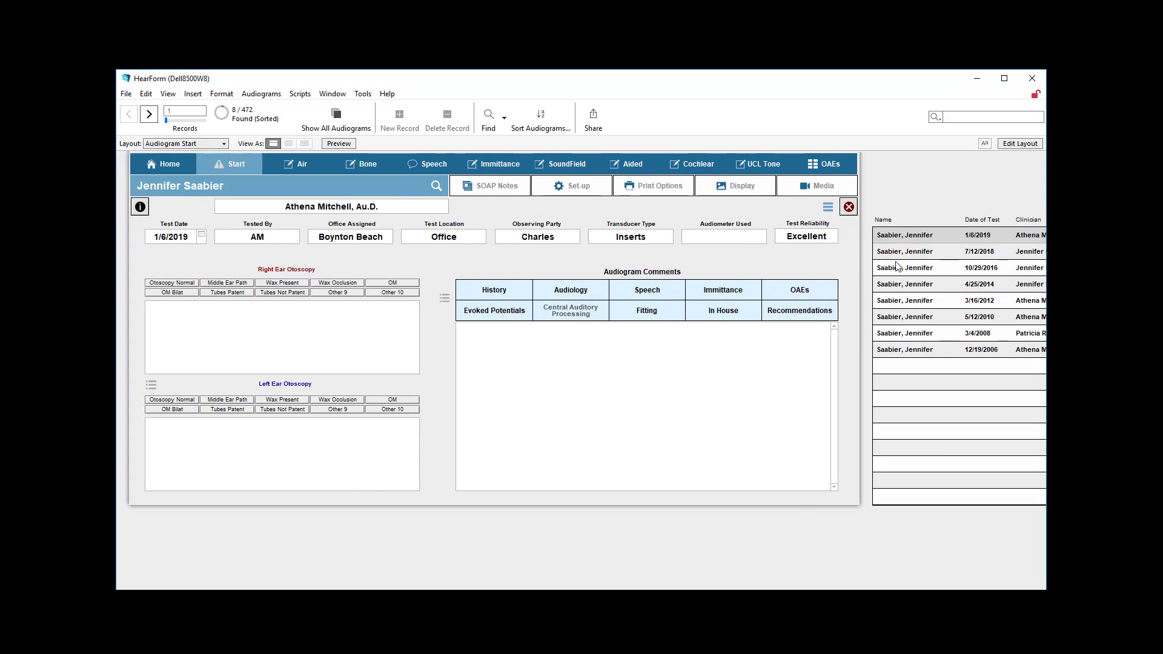
left_click(897, 251)
left_click(897, 268)
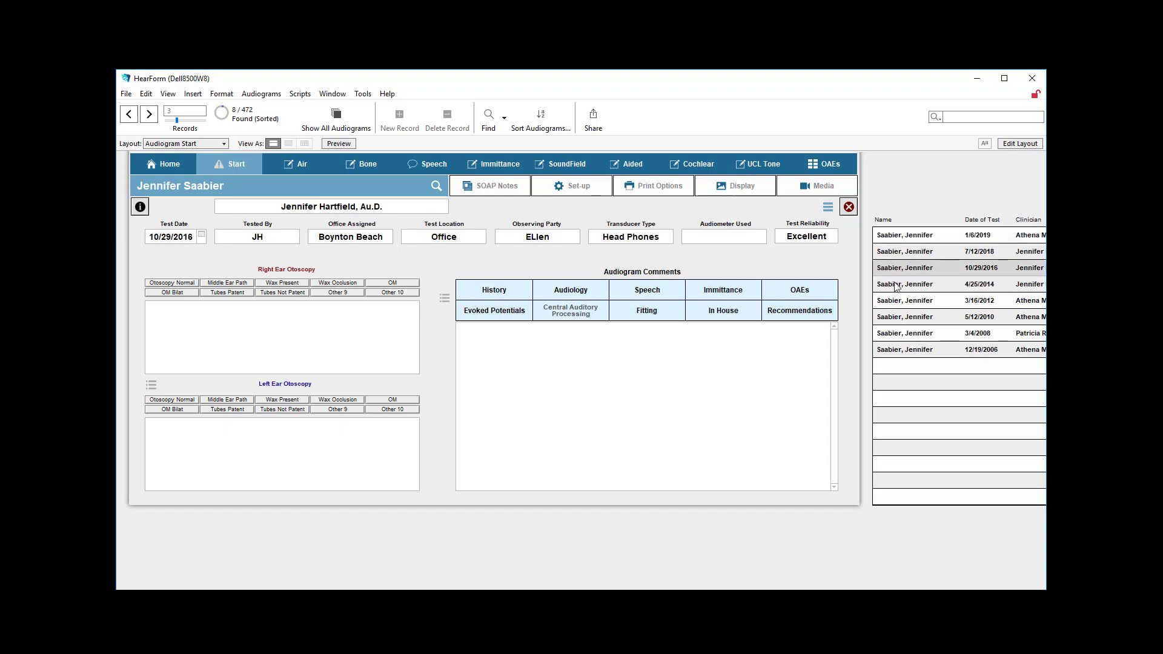
left_click(896, 285)
left_click(897, 301)
left_click(898, 318)
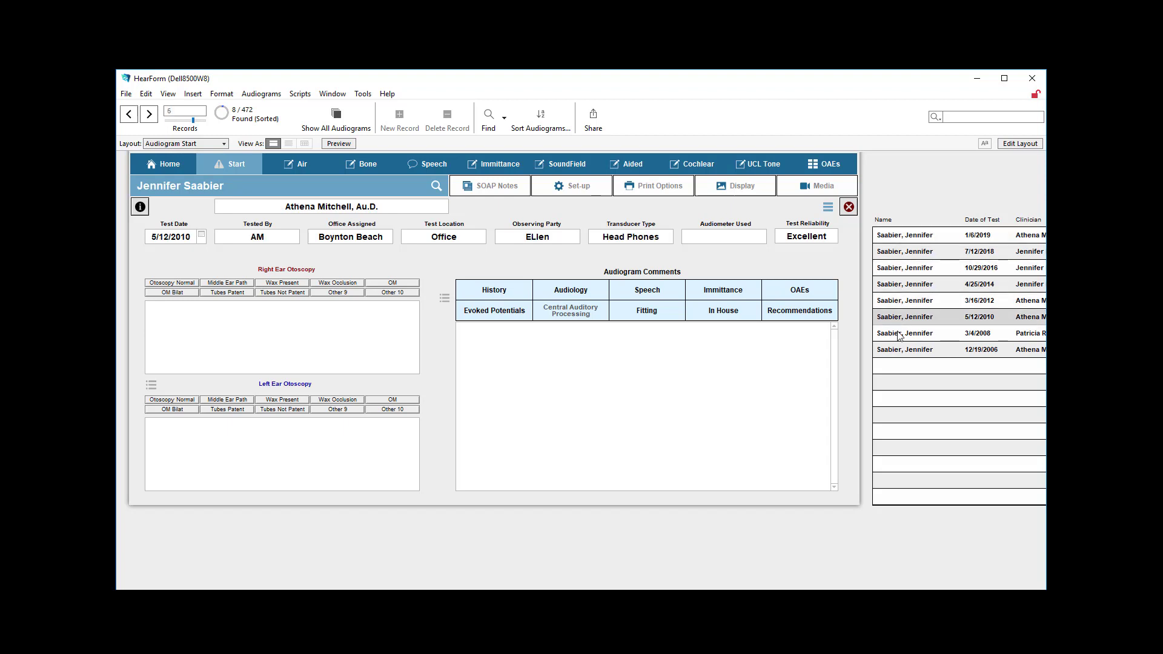
left_click(898, 333)
left_click(897, 350)
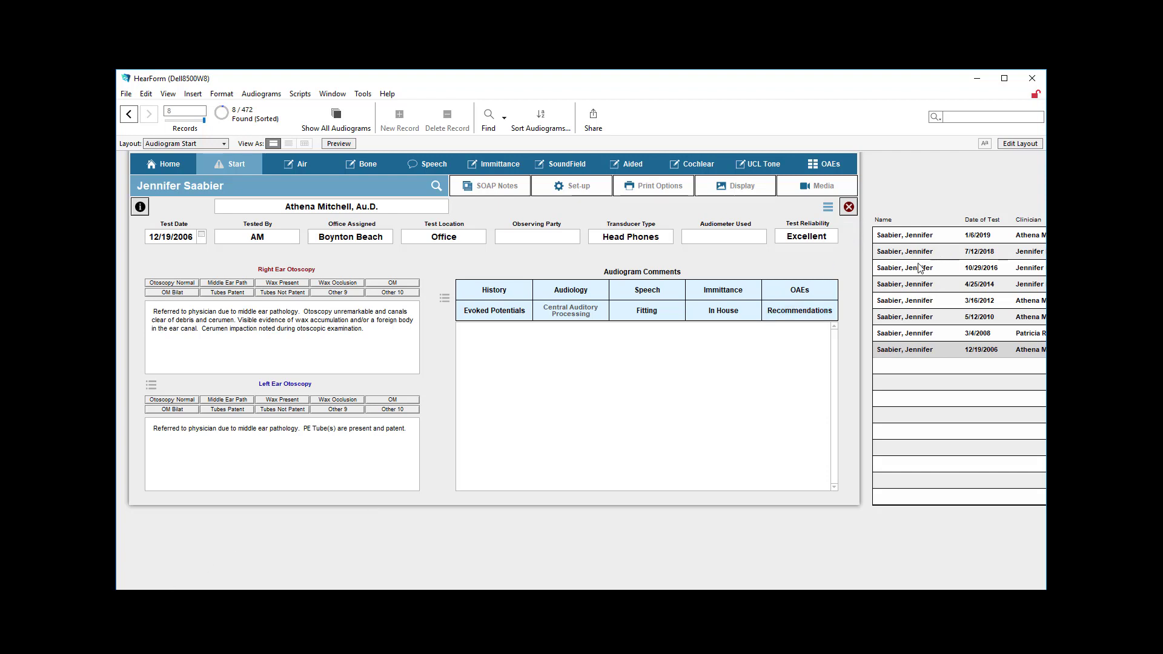
Step: Use the audiogram pop-up list to display the tests one by one from 1/6/2019 back to 5/12/2010, and close the list
left_click(828, 208)
left_click(493, 195)
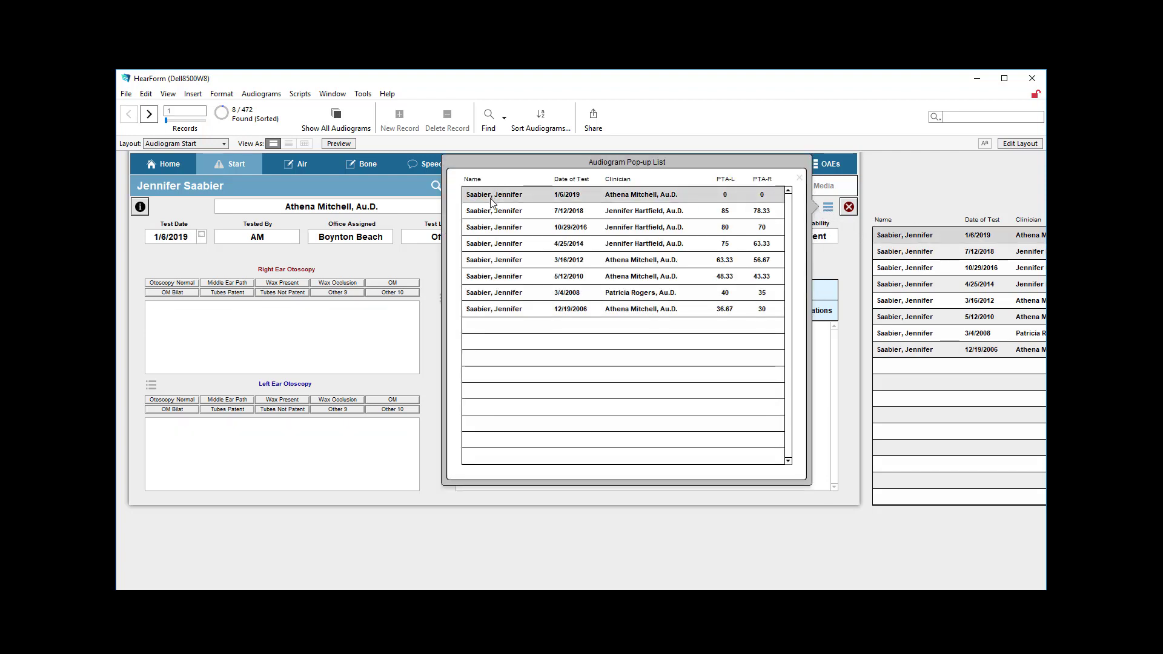
left_click(486, 211)
left_click(483, 229)
left_click(484, 246)
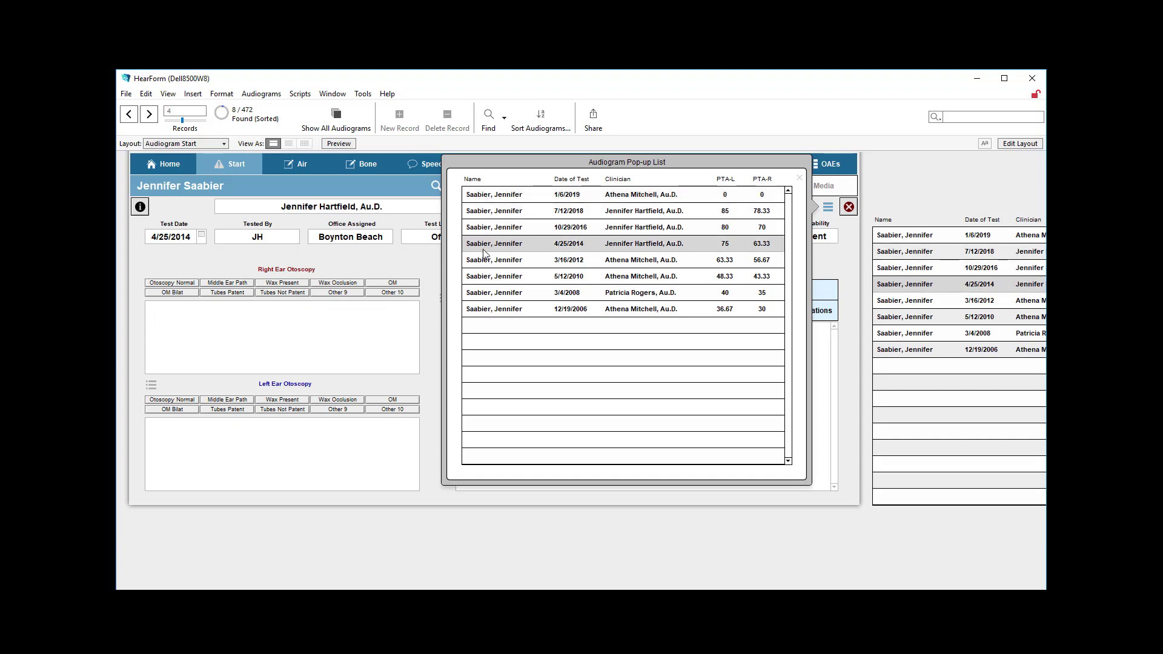
left_click(487, 261)
left_click(484, 279)
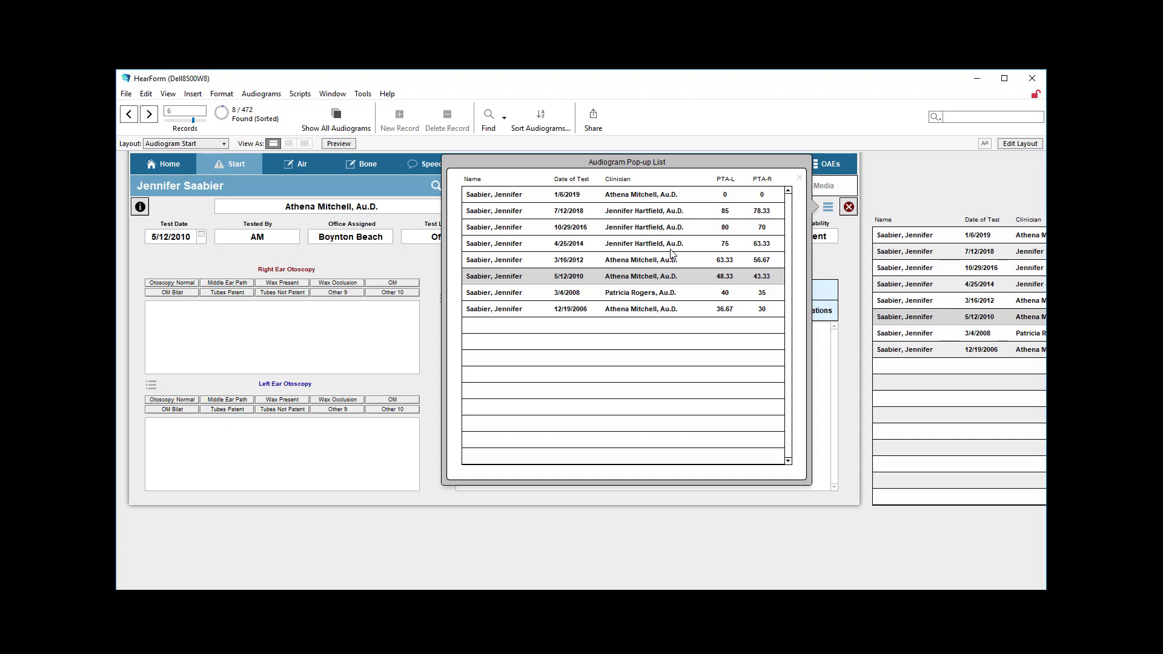
left_click(799, 177)
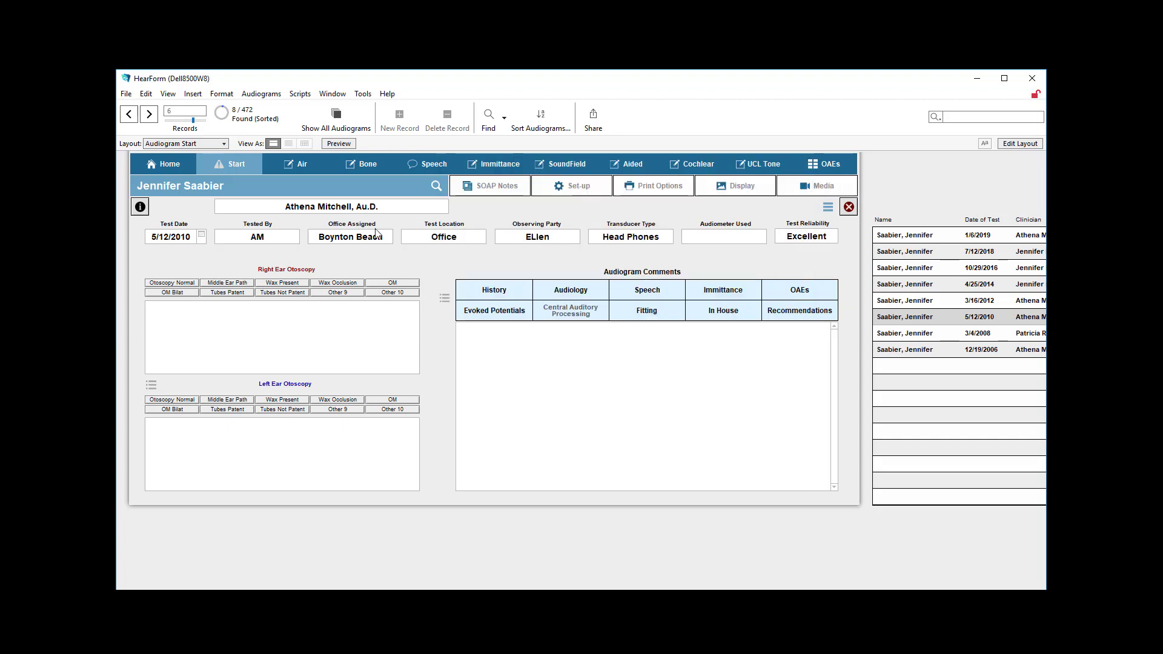
Step: Go back to the first audiogram record and set its test date to 1/8/2019
mouse_move(507, 285)
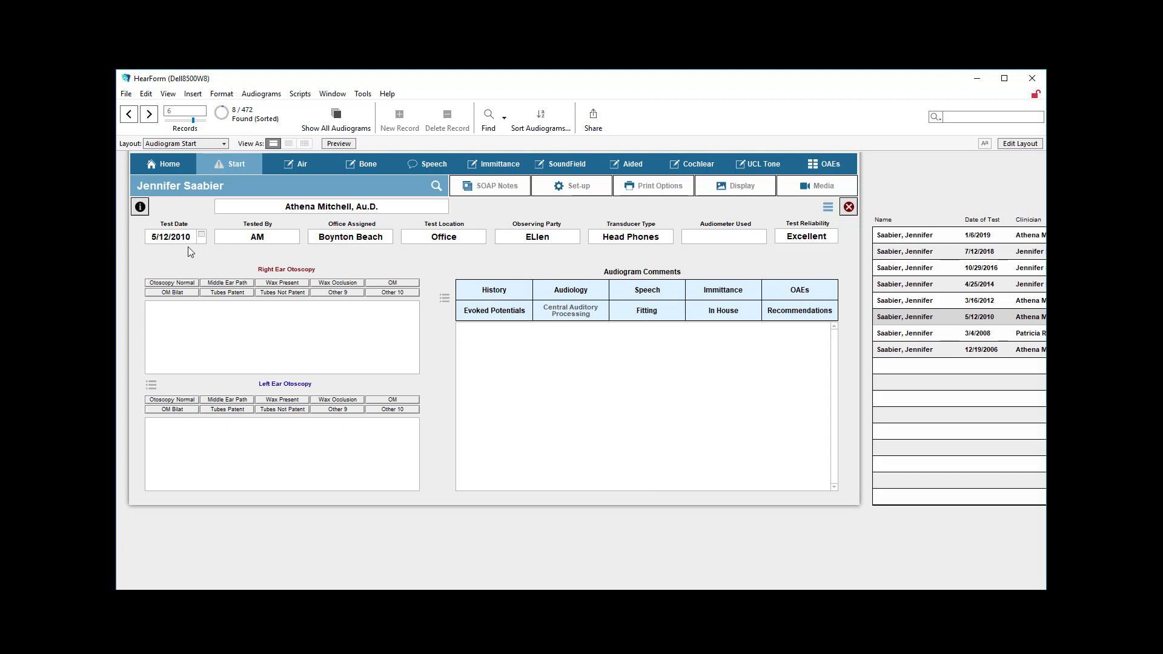
left_click_drag(194, 121, 165, 121)
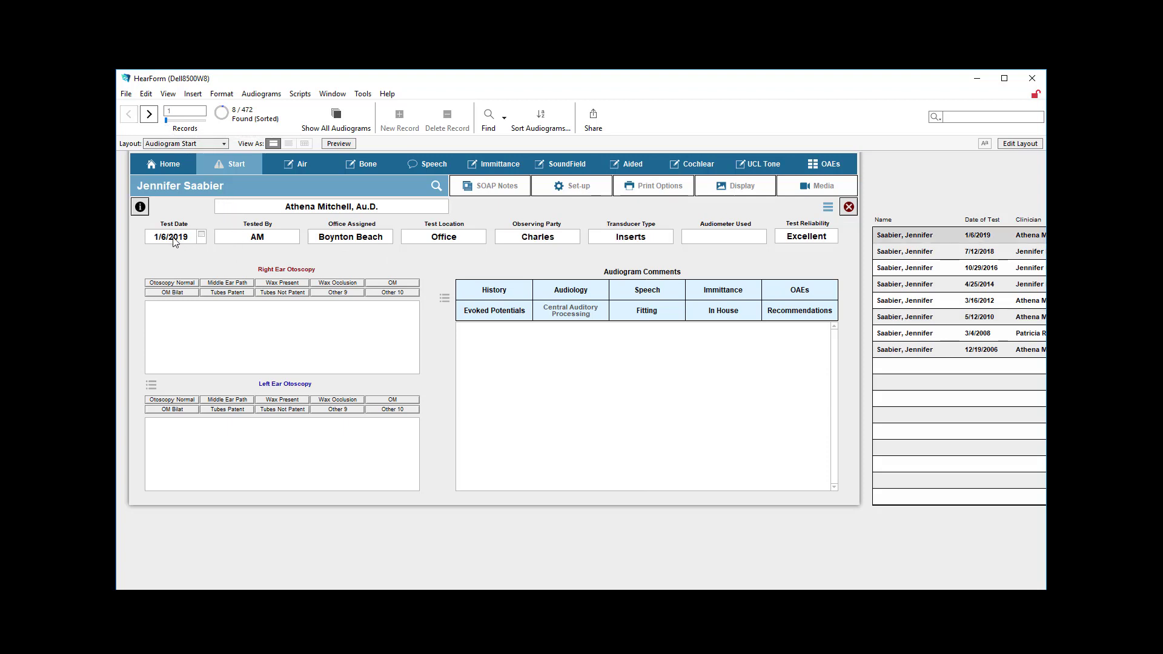
left_click(201, 236)
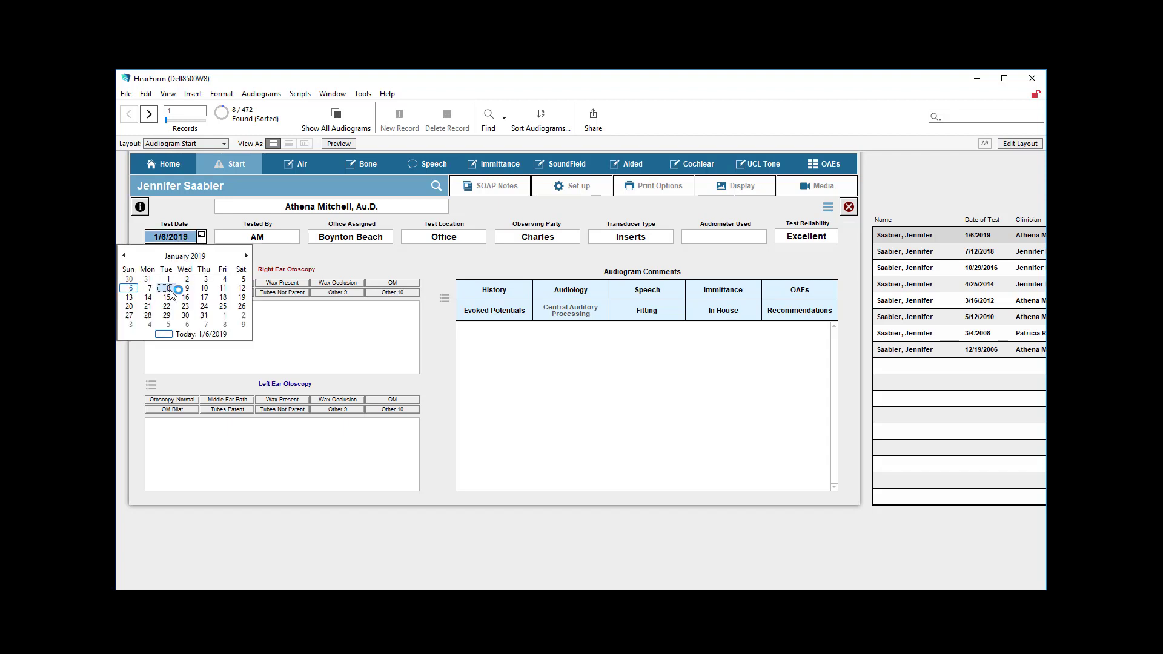
left_click(169, 288)
left_click(180, 236)
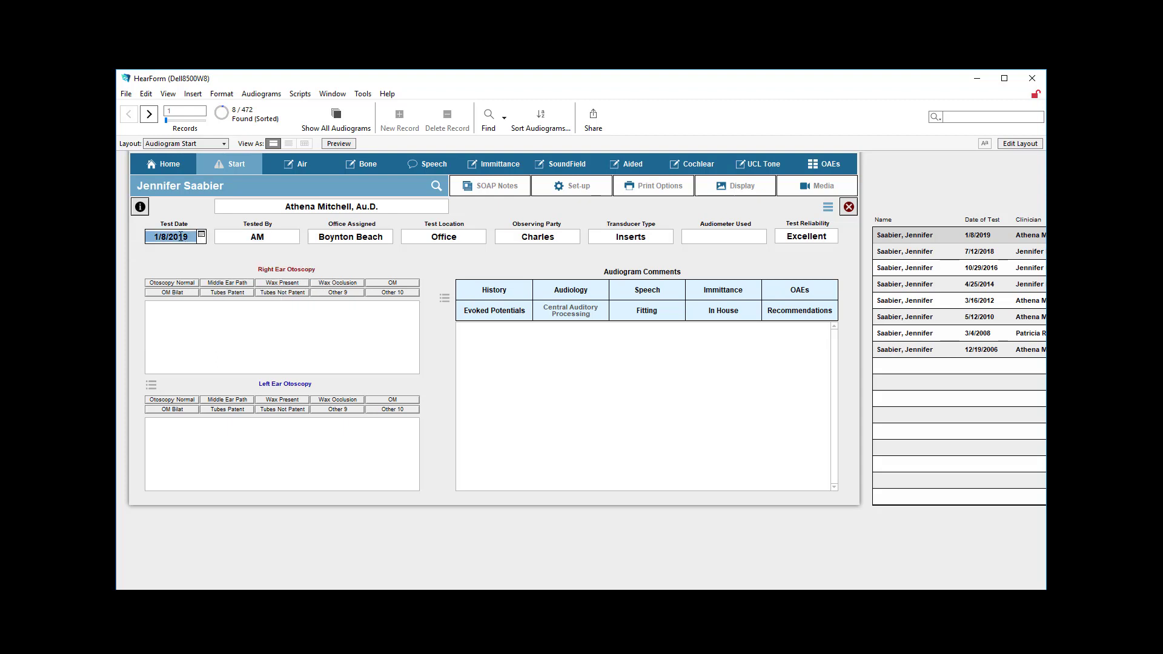
Step: Set the new audiogram's tester to the clinician with initials RP and the assigned office to Pensacola
left_click(256, 238)
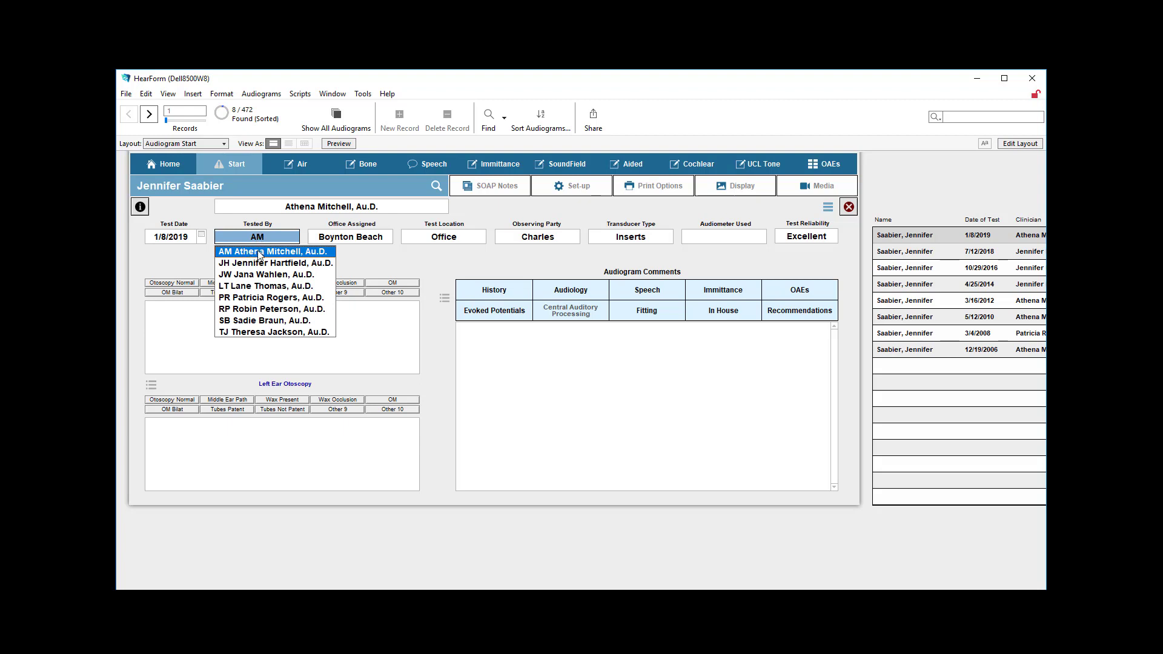
left_click(245, 310)
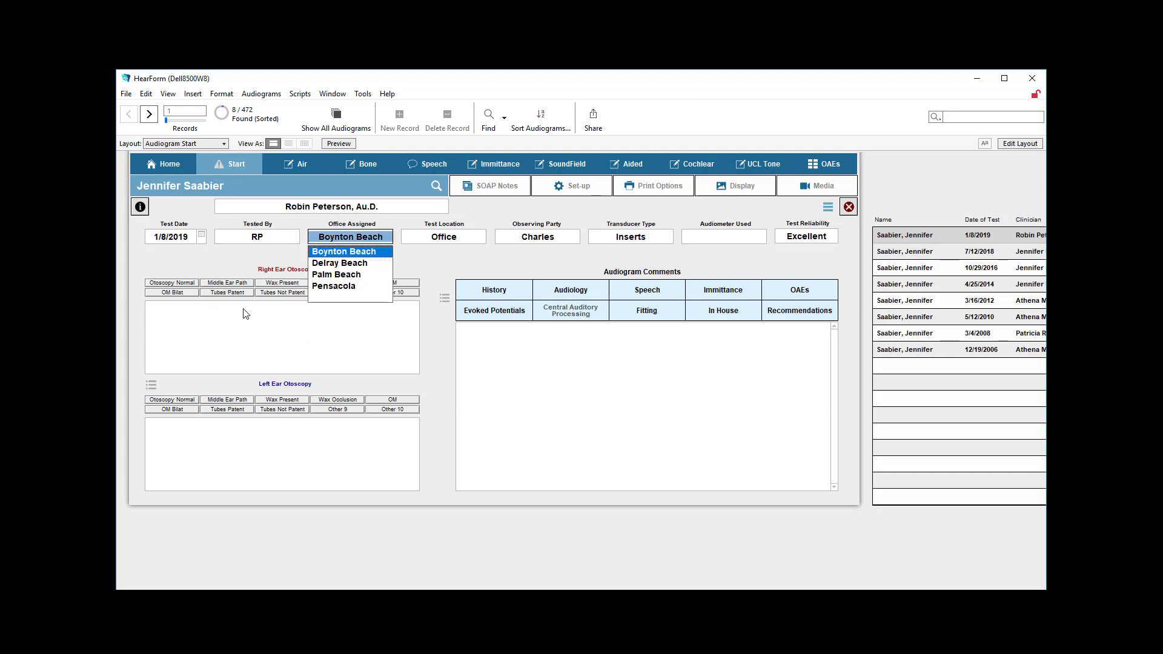
left_click(214, 254)
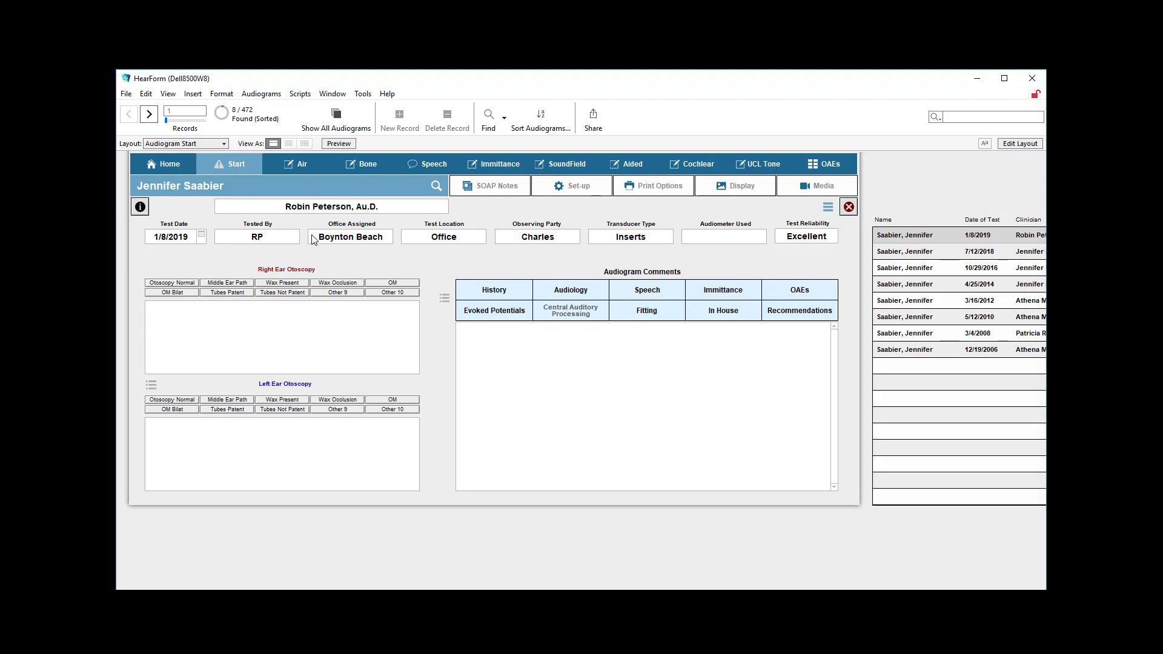
left_click(340, 240)
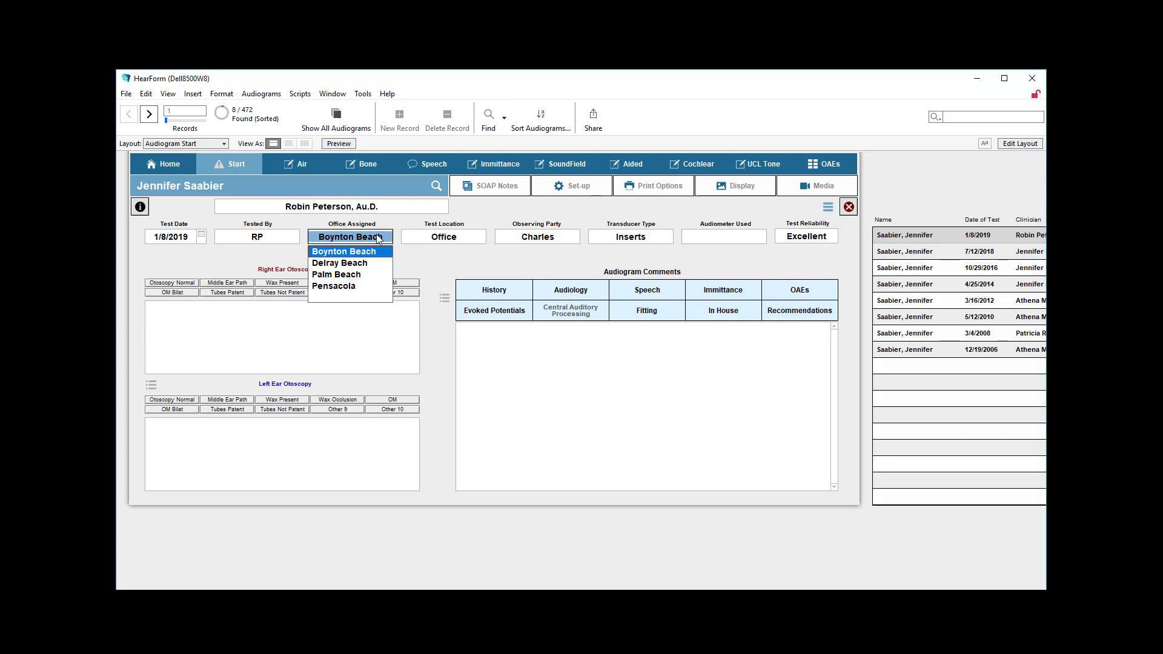
left_click(335, 286)
key("Tab")
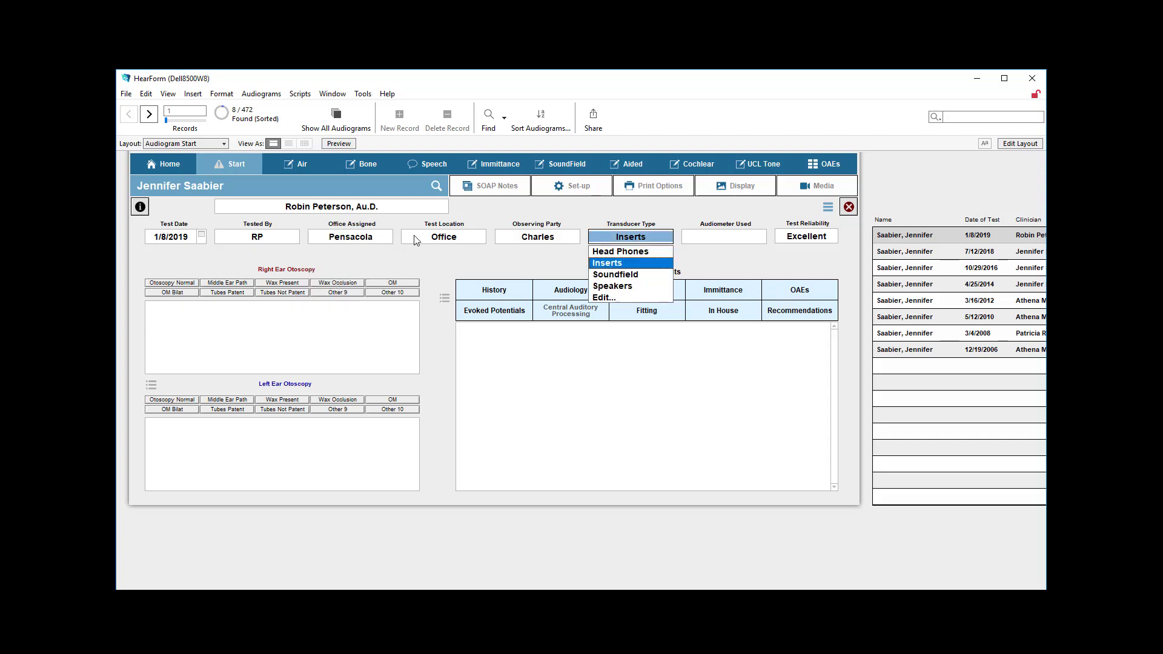
Step: View the editable value list for the test location and leave it without changes
left_click(450, 241)
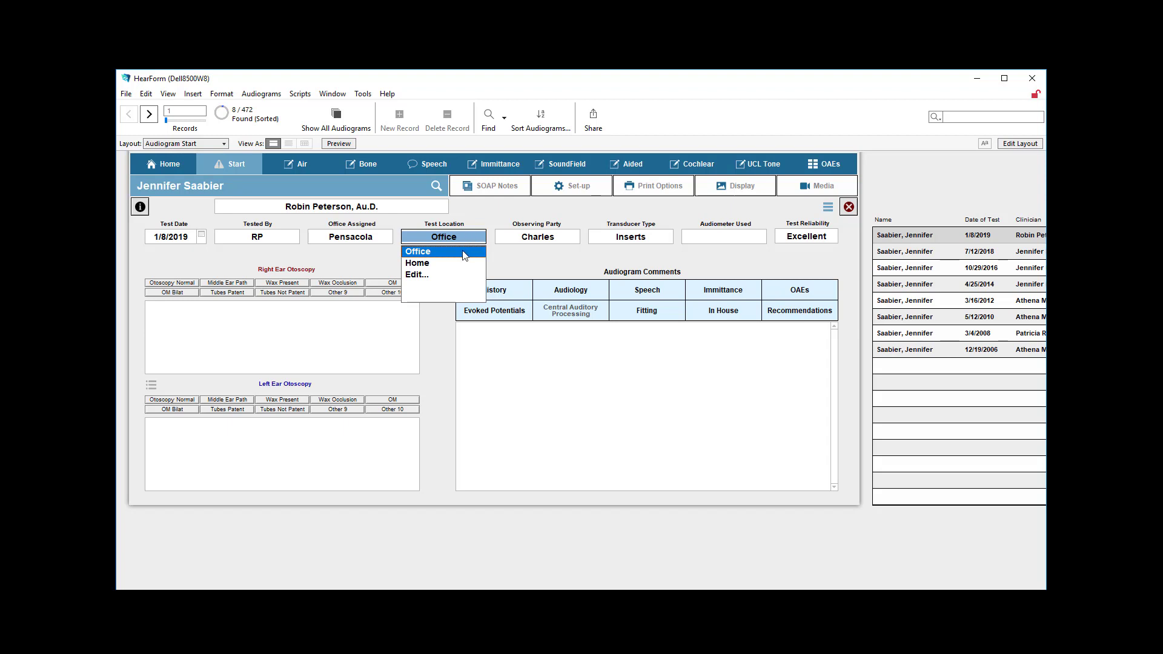
left_click(421, 275)
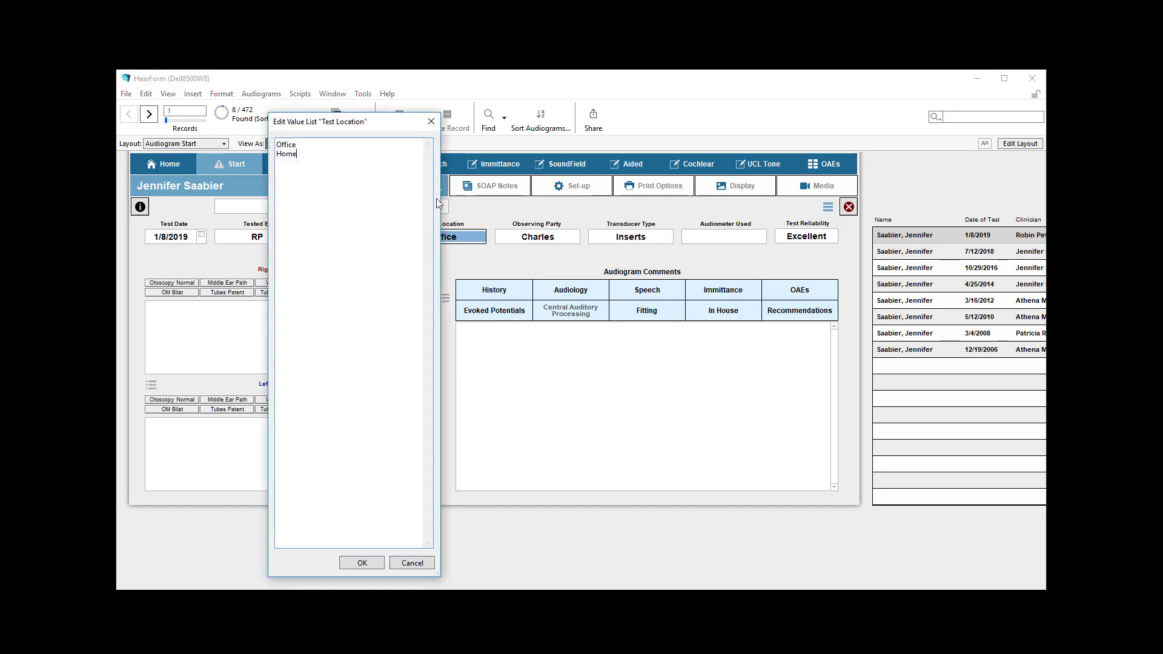
left_click(401, 563)
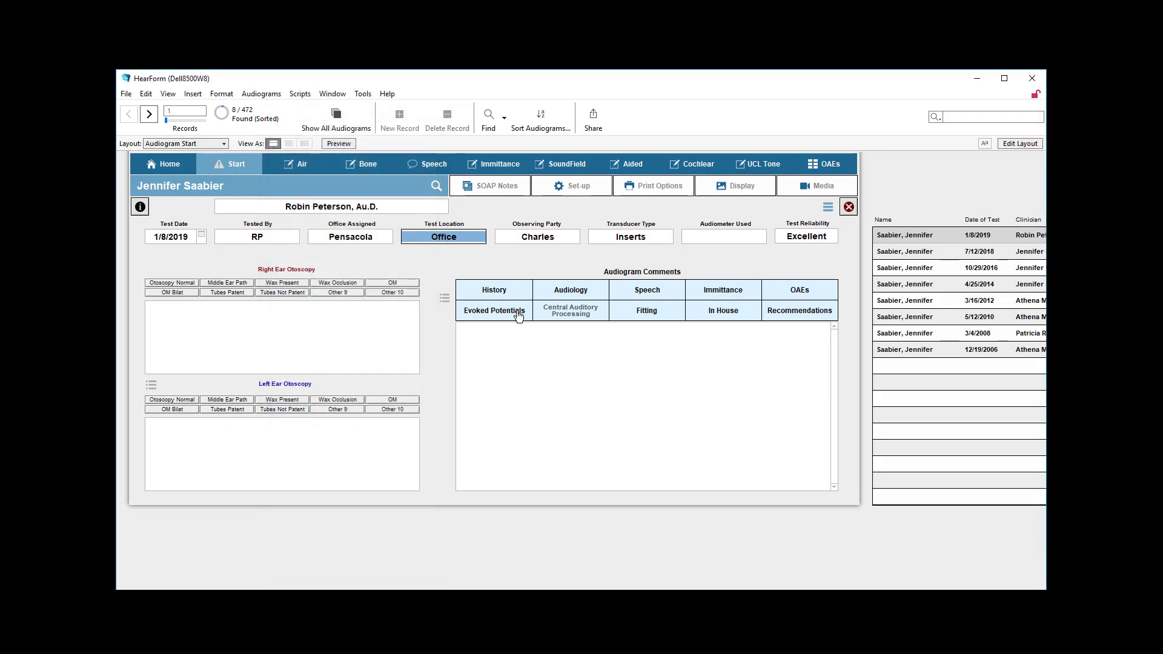
left_click(436, 253)
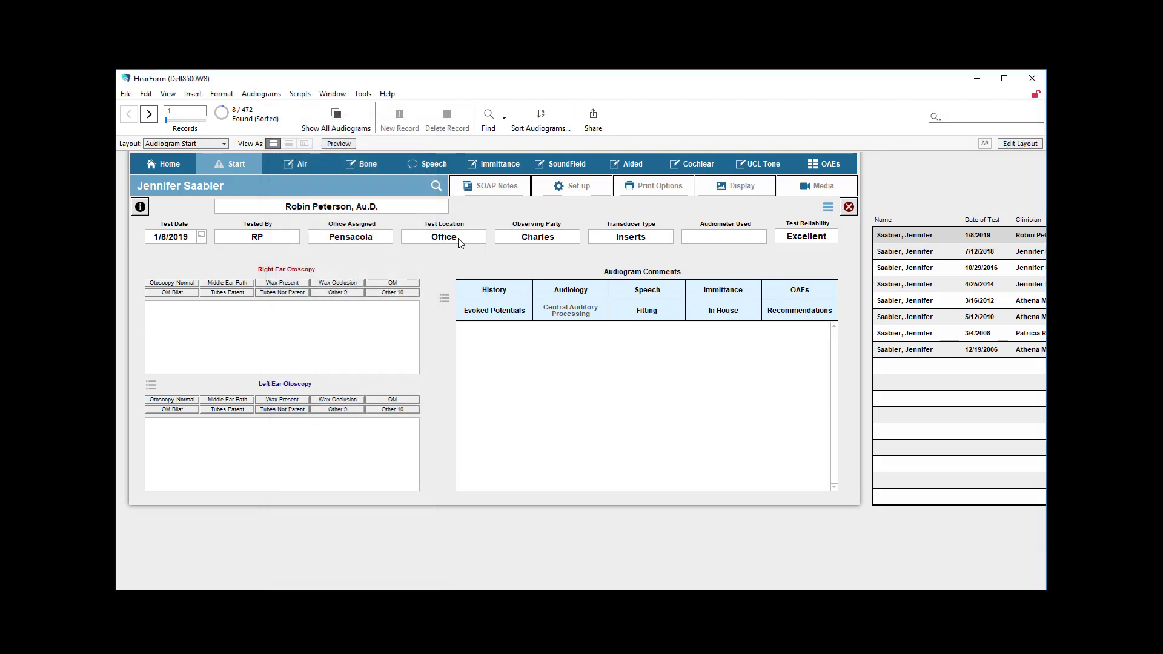
Step: Inspect the observing party field and the editable transducer type value list, keeping both as they are
left_click(524, 240)
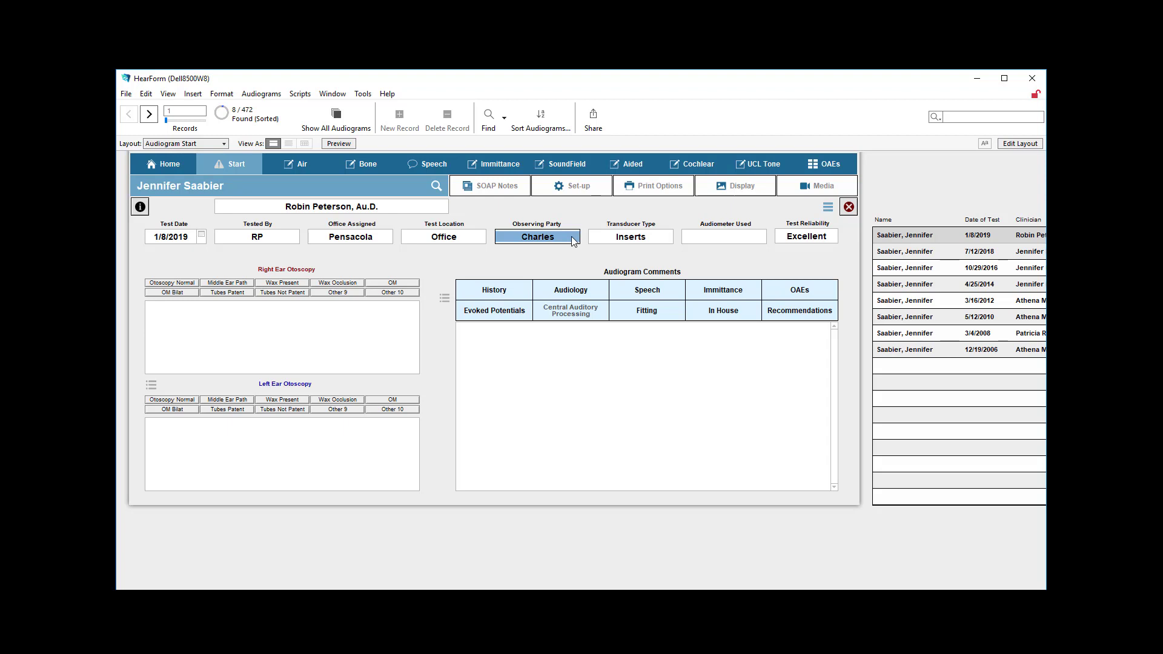
left_click(654, 241)
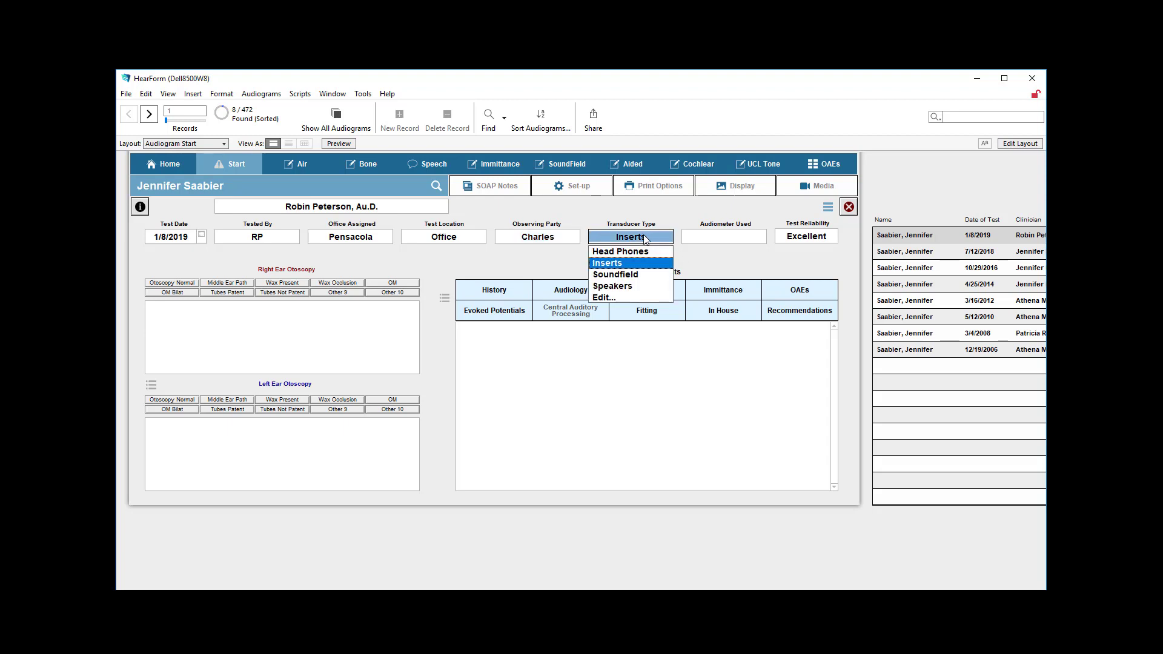
left_click(603, 298)
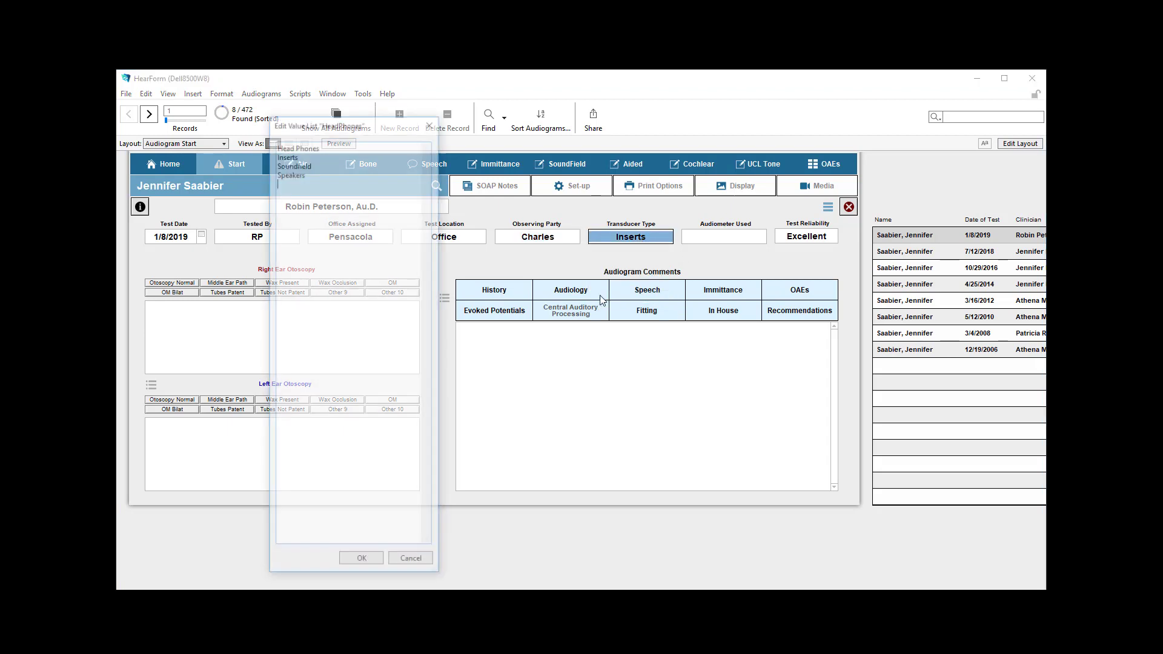
left_click(410, 562)
left_click(610, 253)
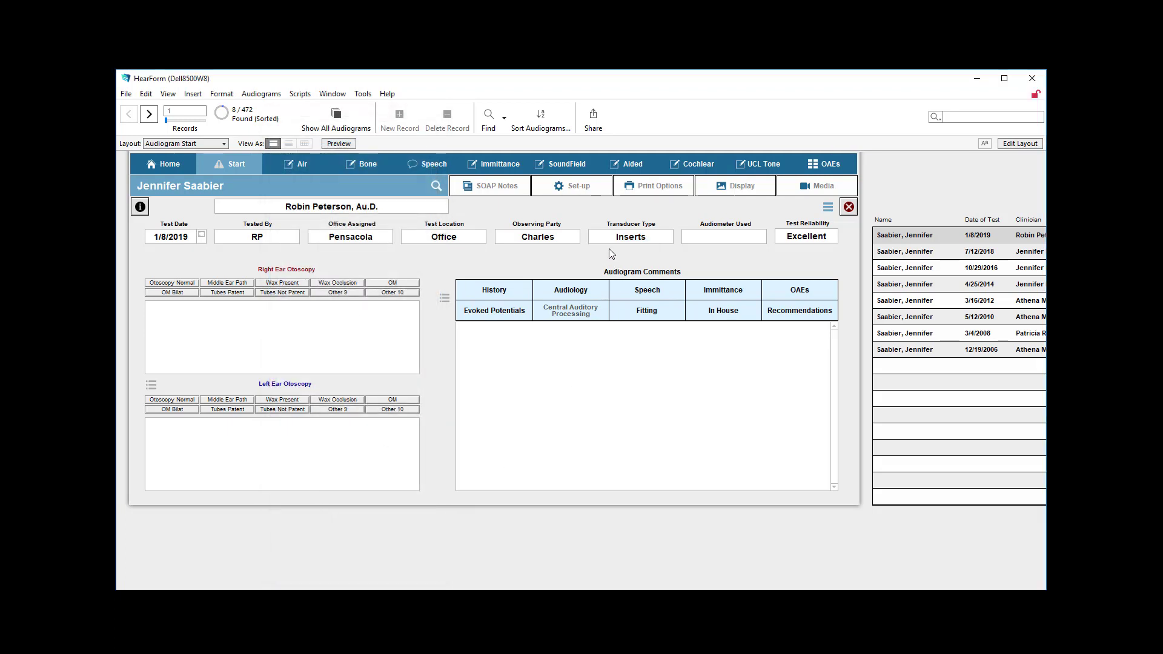
Step: Look over the patient's audiogram pop-up list and the default transducer type options on page 2 of the audiogram set-up
left_click(827, 207)
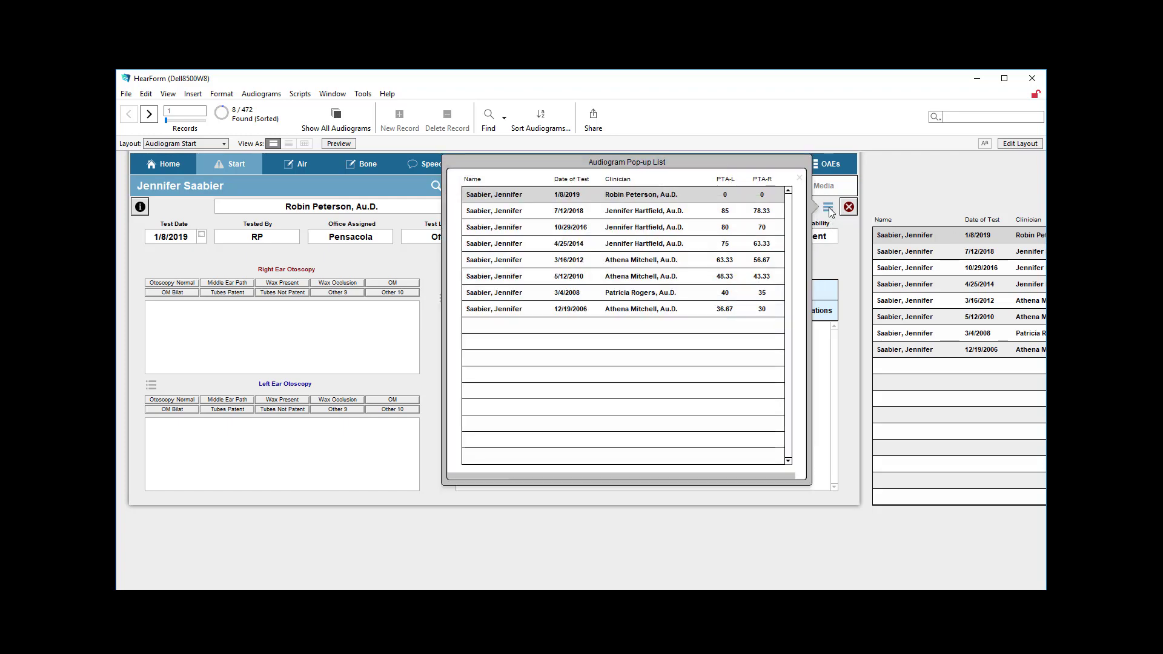
left_click(796, 179)
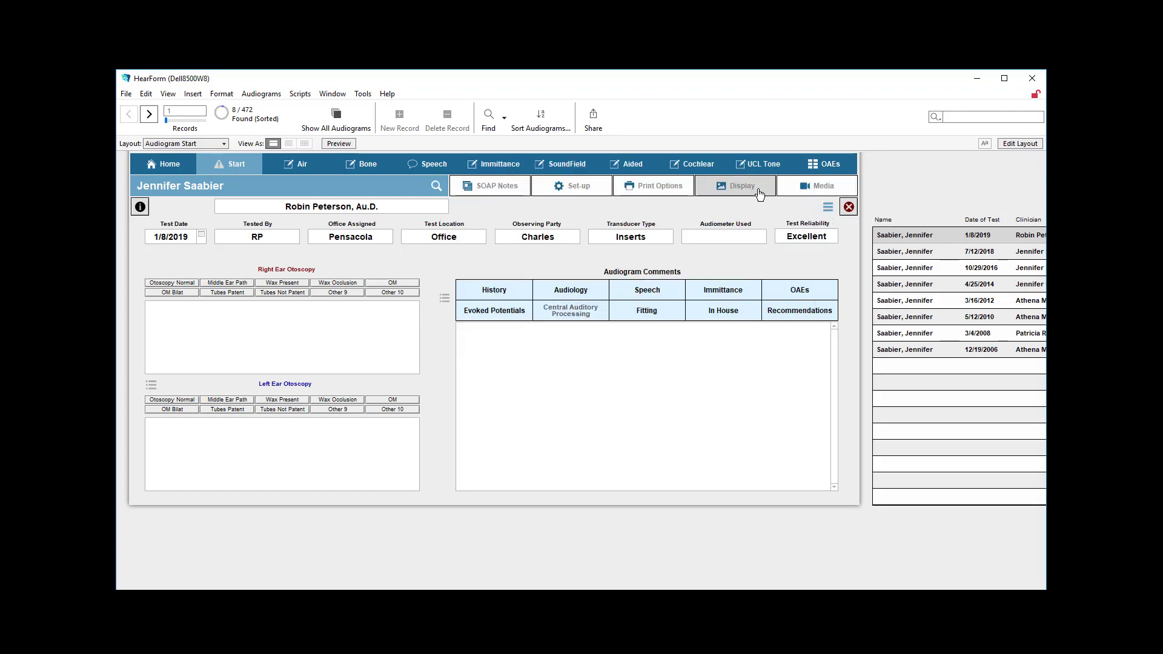
left_click(577, 193)
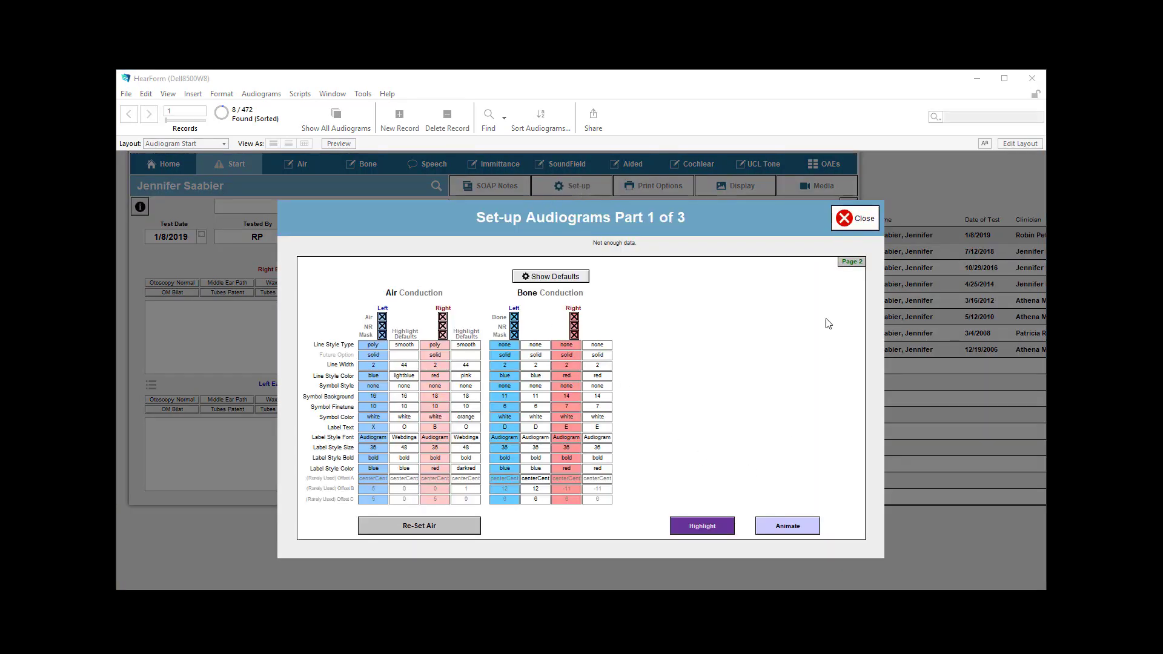
left_click(850, 263)
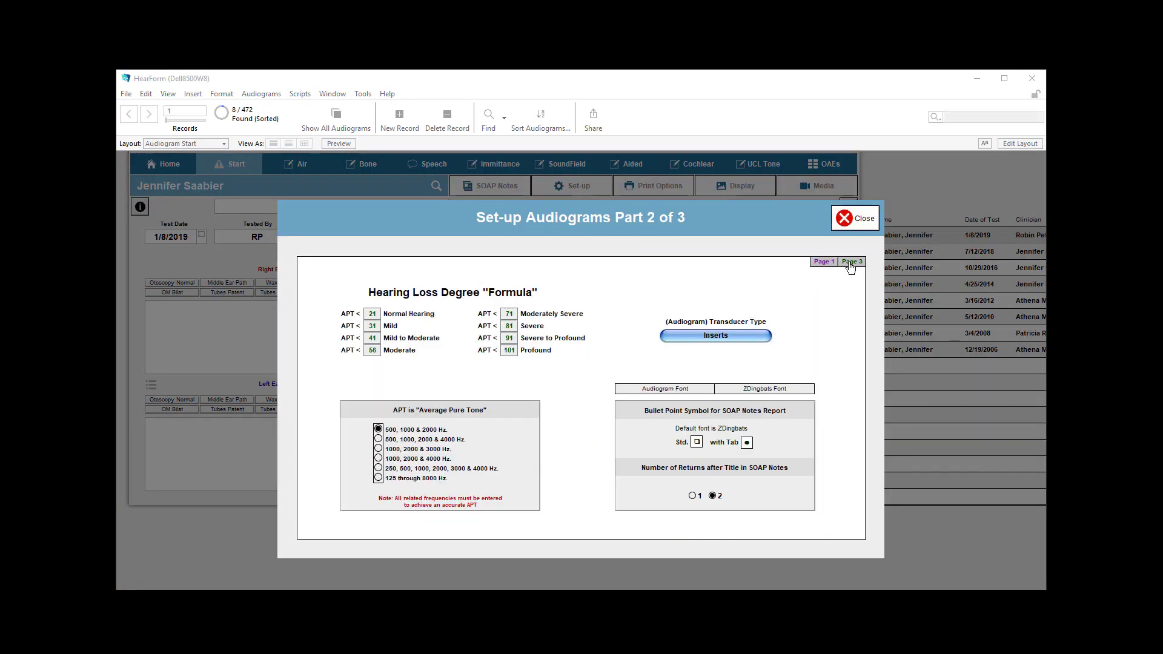
left_click(723, 338)
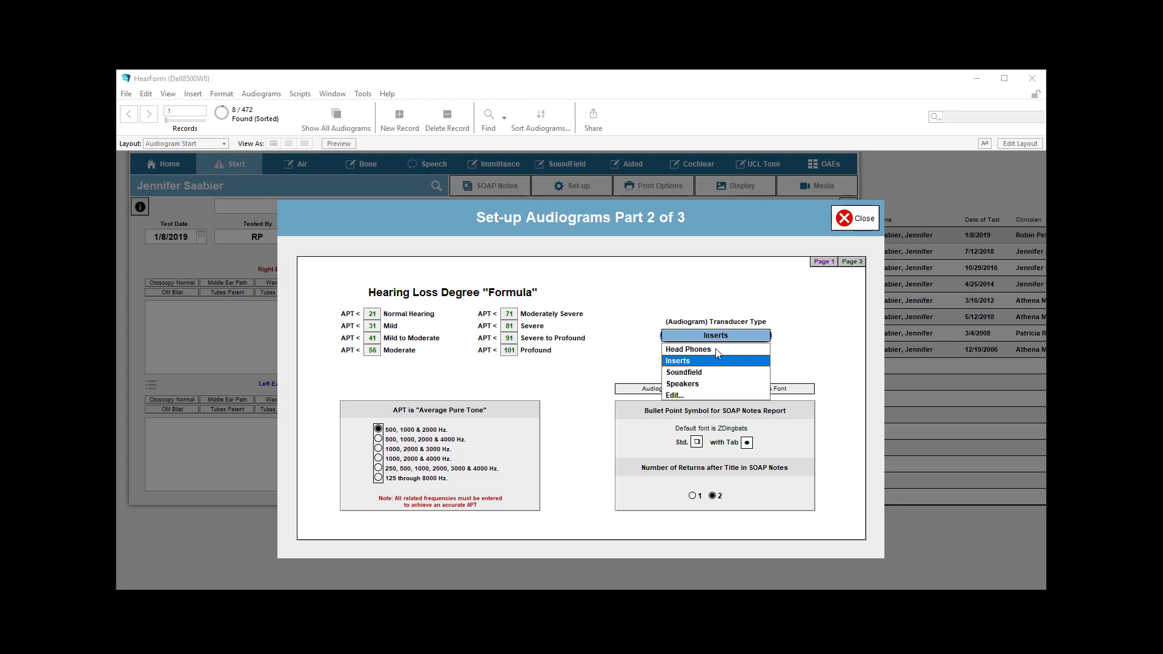
left_click(852, 223)
left_click(657, 237)
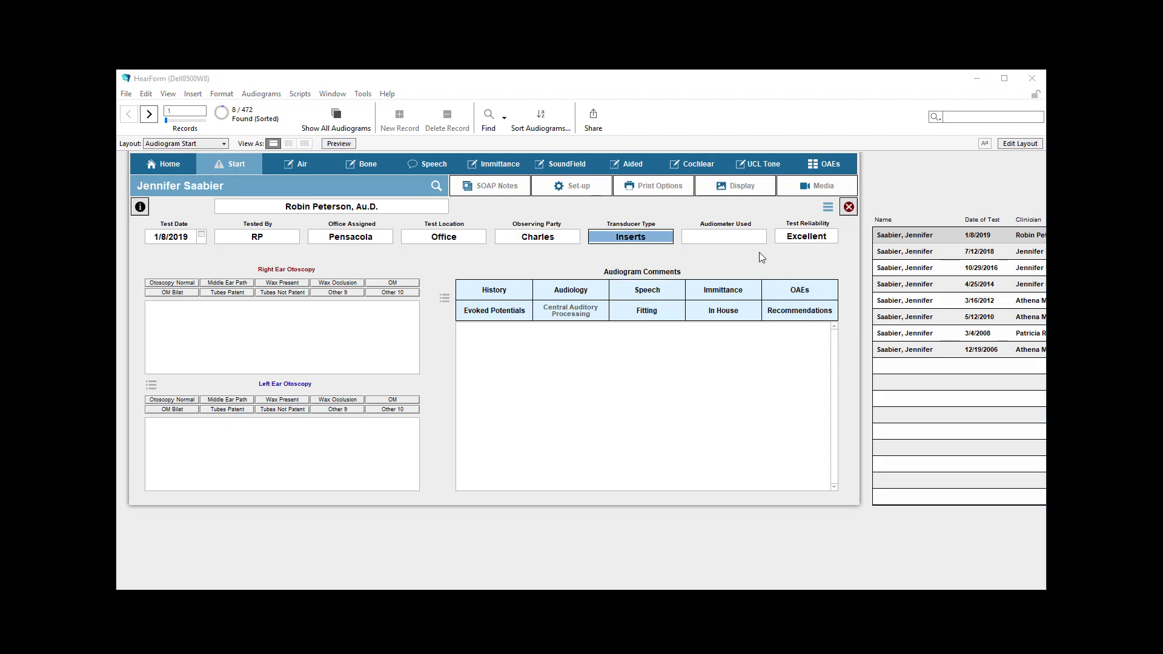
Step: Inspect the audiometer choices and their editable value list, leaving the audiometer used blank
left_click(736, 239)
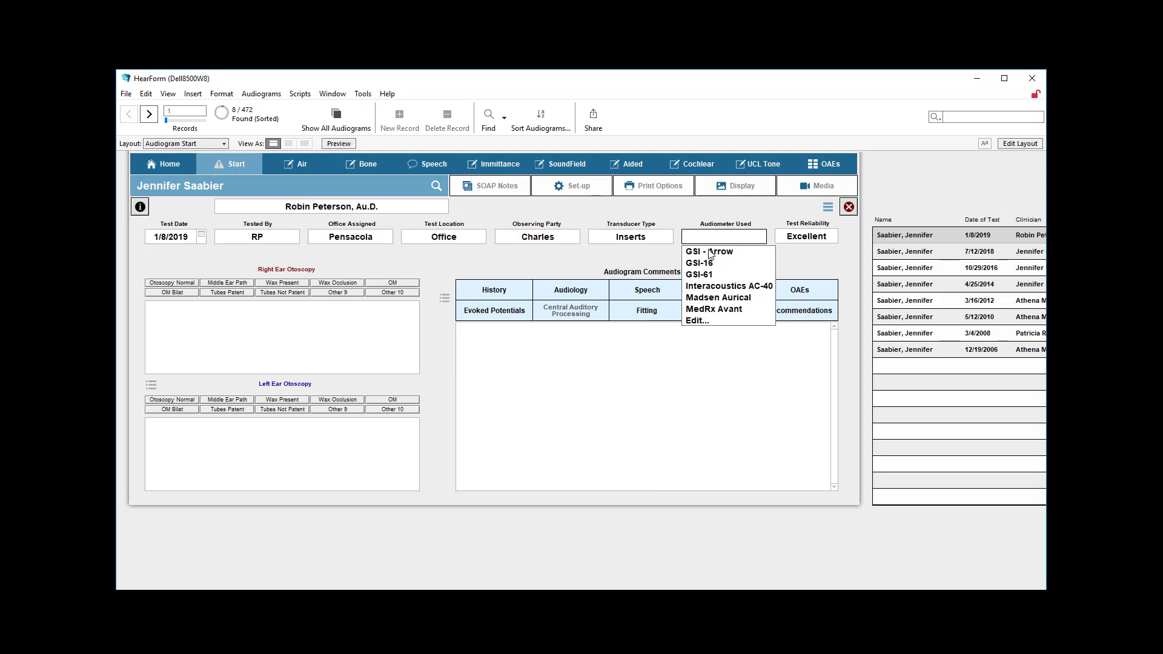
left_click(701, 321)
key("ctrl+a")
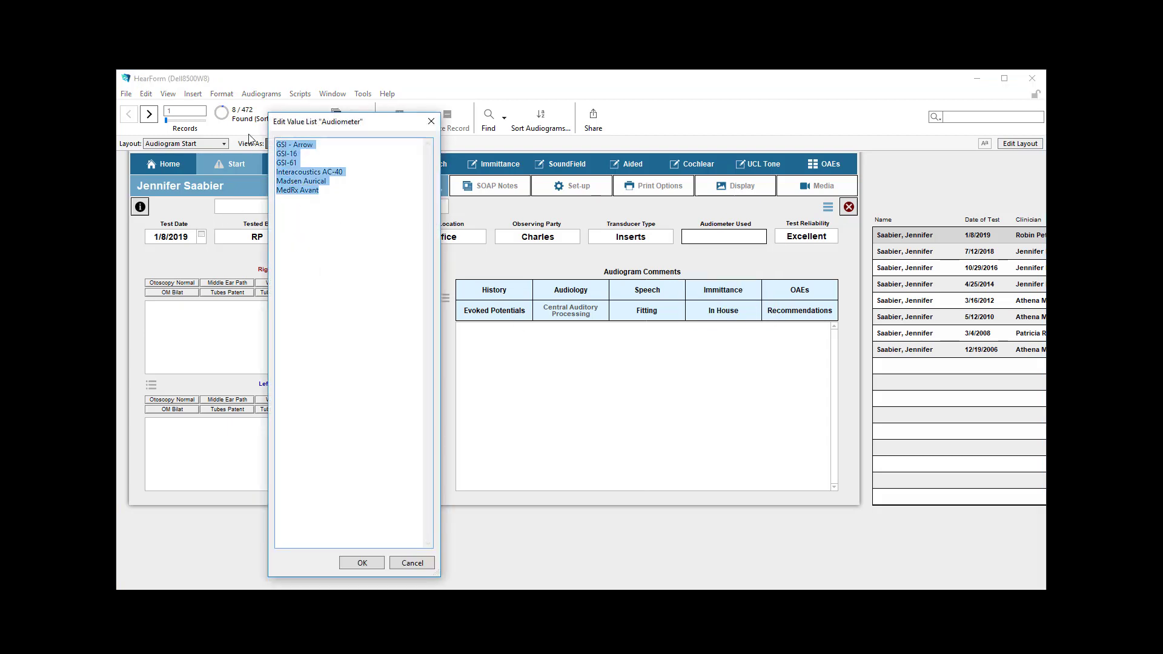
left_click(411, 563)
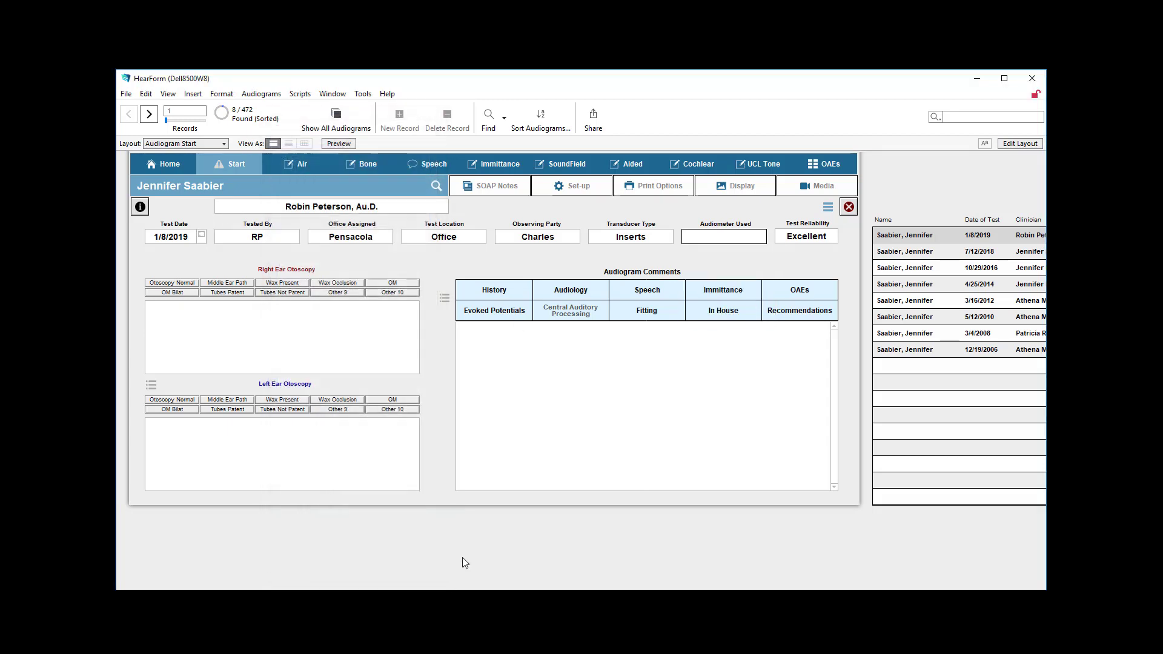
left_click(725, 243)
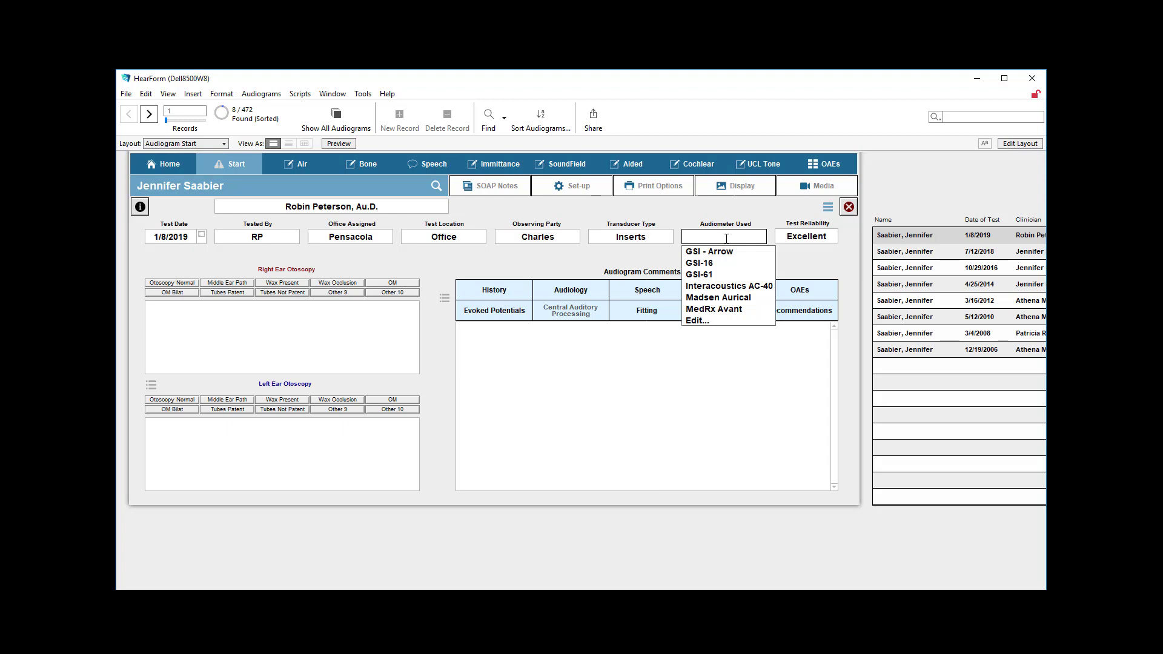
left_click(665, 259)
Step: Review the test reliability options and keep the rating at Excellent
left_click(811, 238)
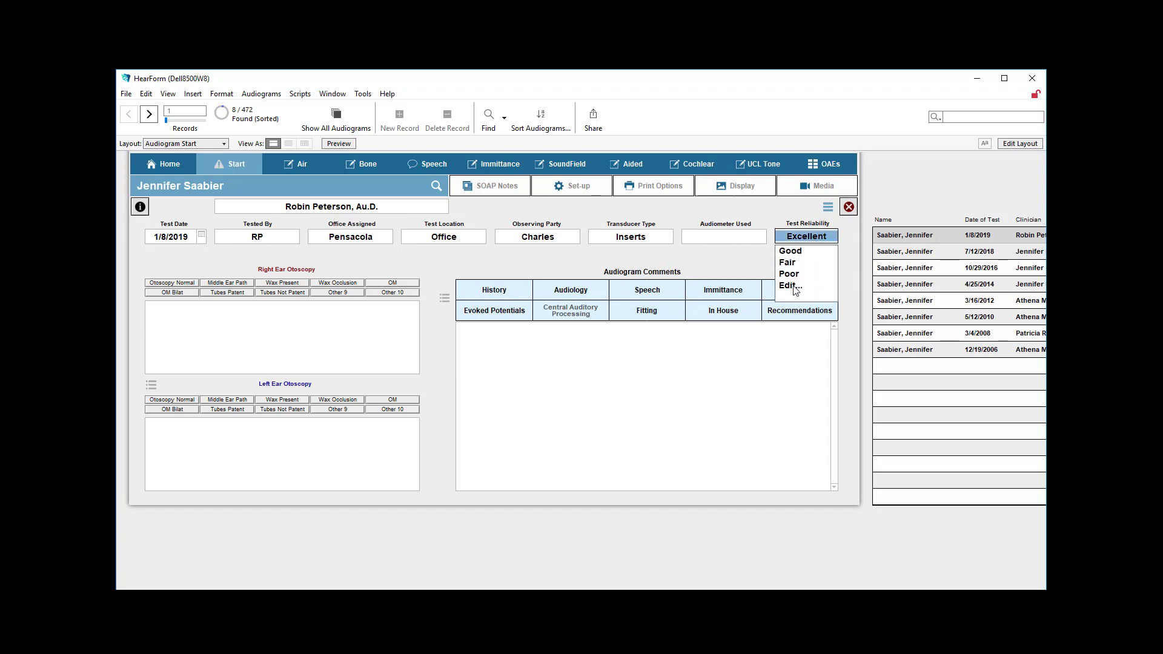
left_click(743, 259)
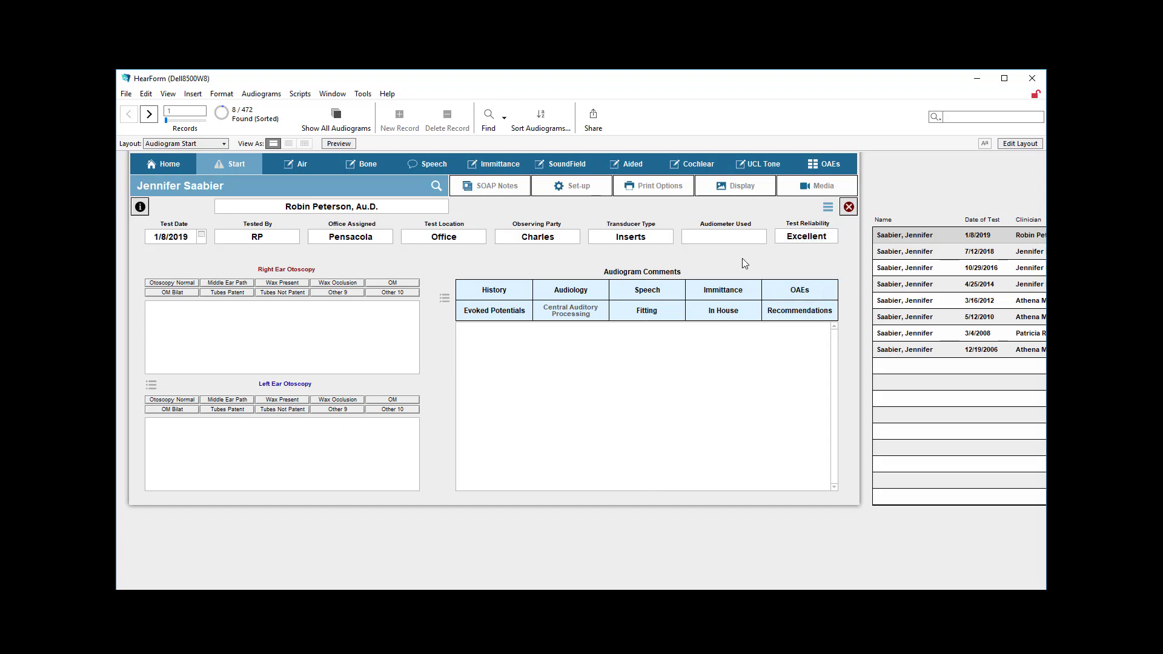
left_click(801, 239)
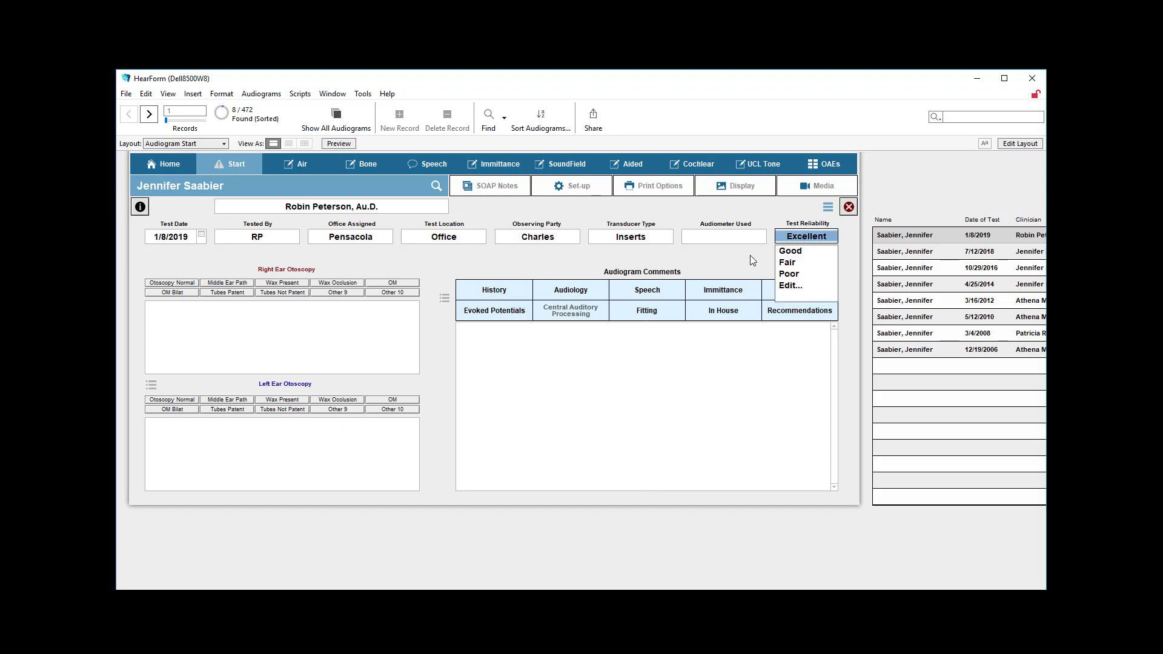
left_click(368, 255)
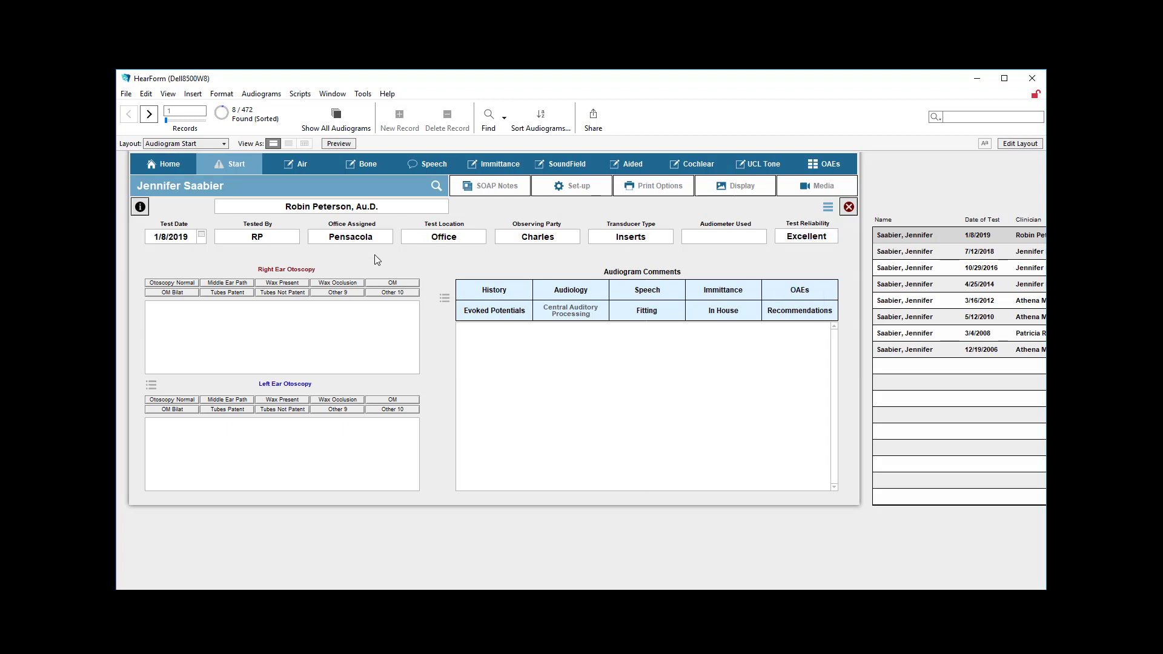
Step: Insert the Otoscopy Normal, Middle Ear Path, Wax Present and Wax Occlusion preset phrases into the right ear otoscopy notes
scroll(470, 307, "up", 1)
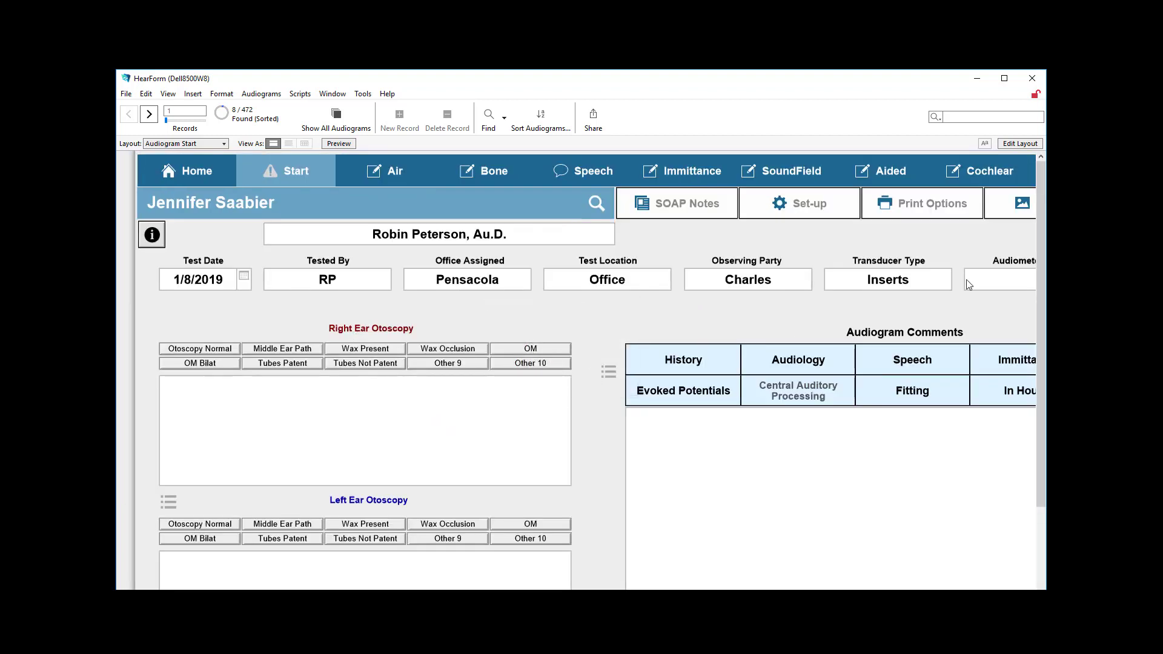
mouse_move(1041, 209)
left_mouse_down()
mouse_move(1038, 311)
mouse_move(1033, 223)
left_mouse_up()
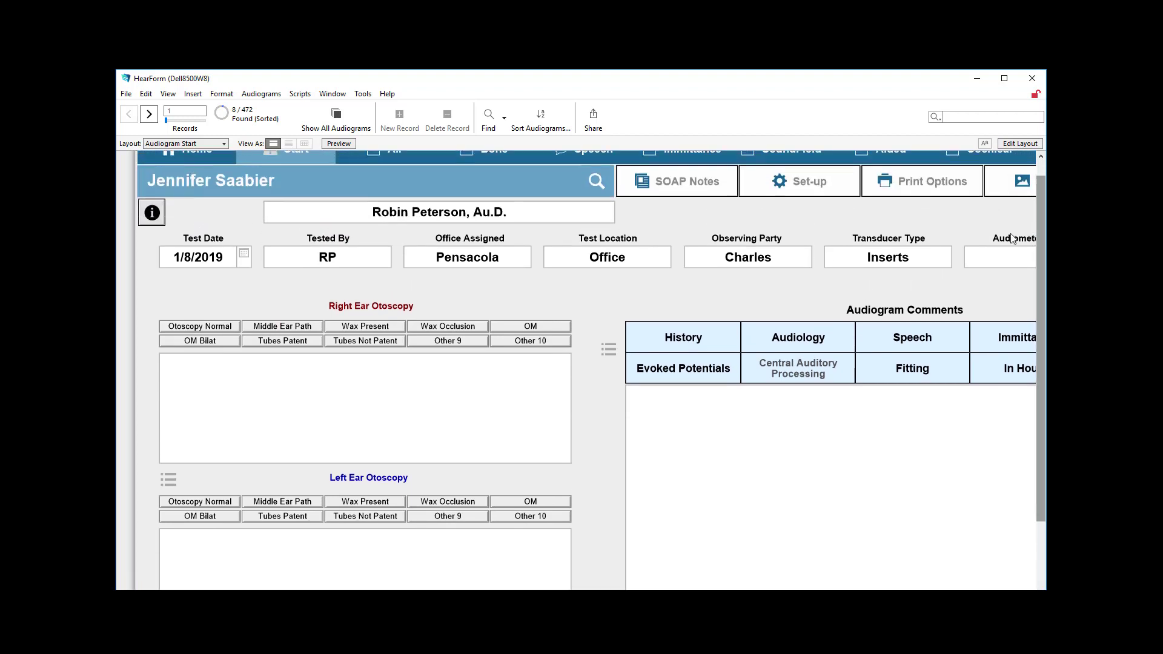
left_click(206, 330)
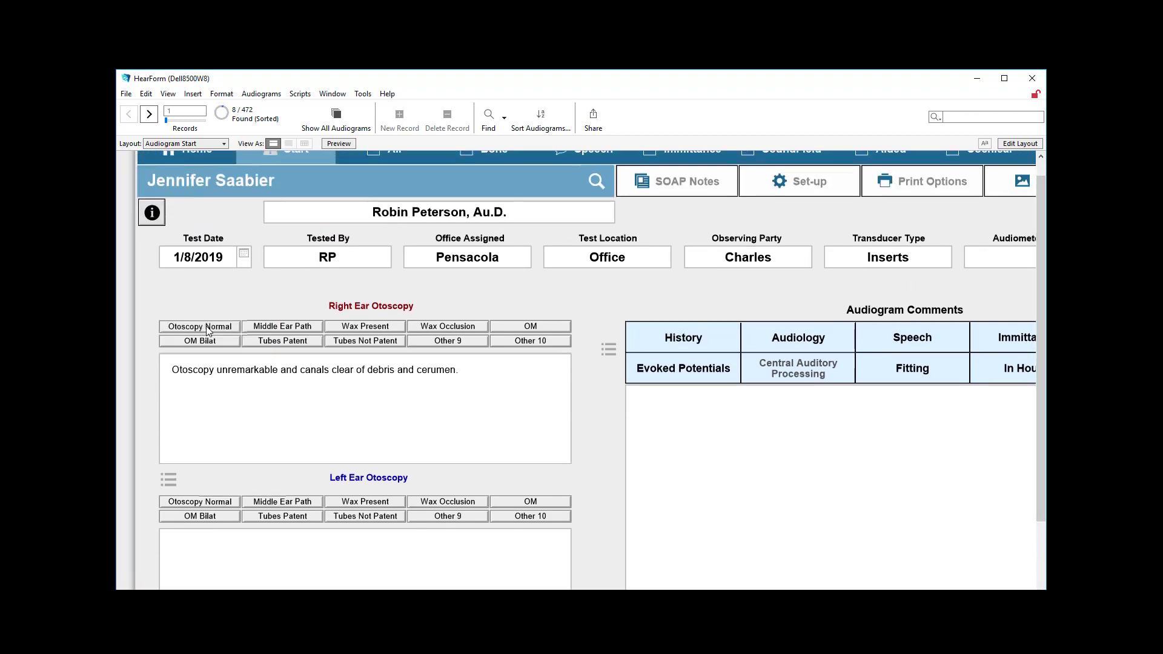
left_click(280, 330)
left_click(353, 329)
left_click(436, 330)
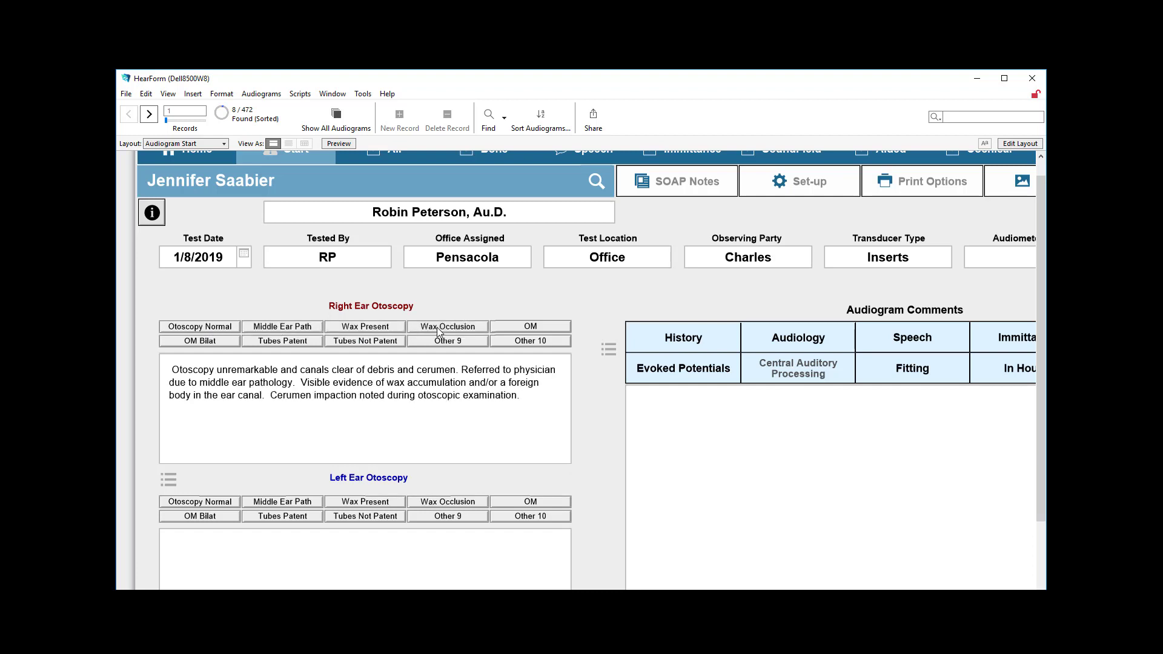
scroll(437, 329, "down", 1)
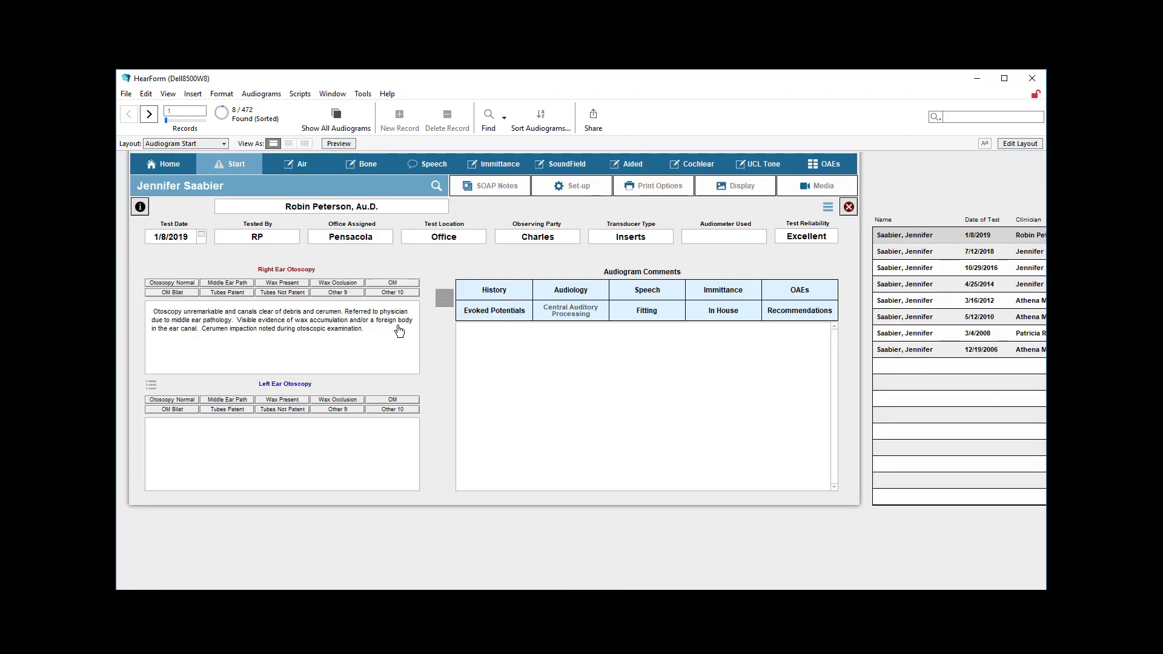
Step: Examine the set-up page for the ear inspection button titles and phrases, leaving it without changes
left_click(151, 385)
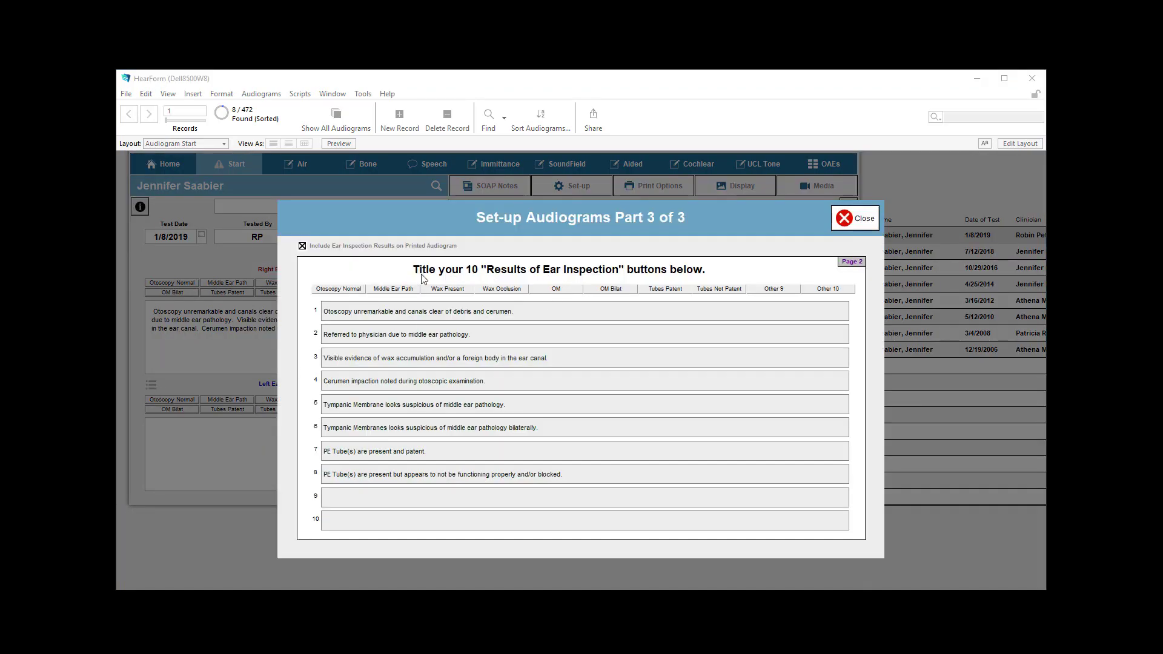
left_click(343, 288)
left_click(359, 316)
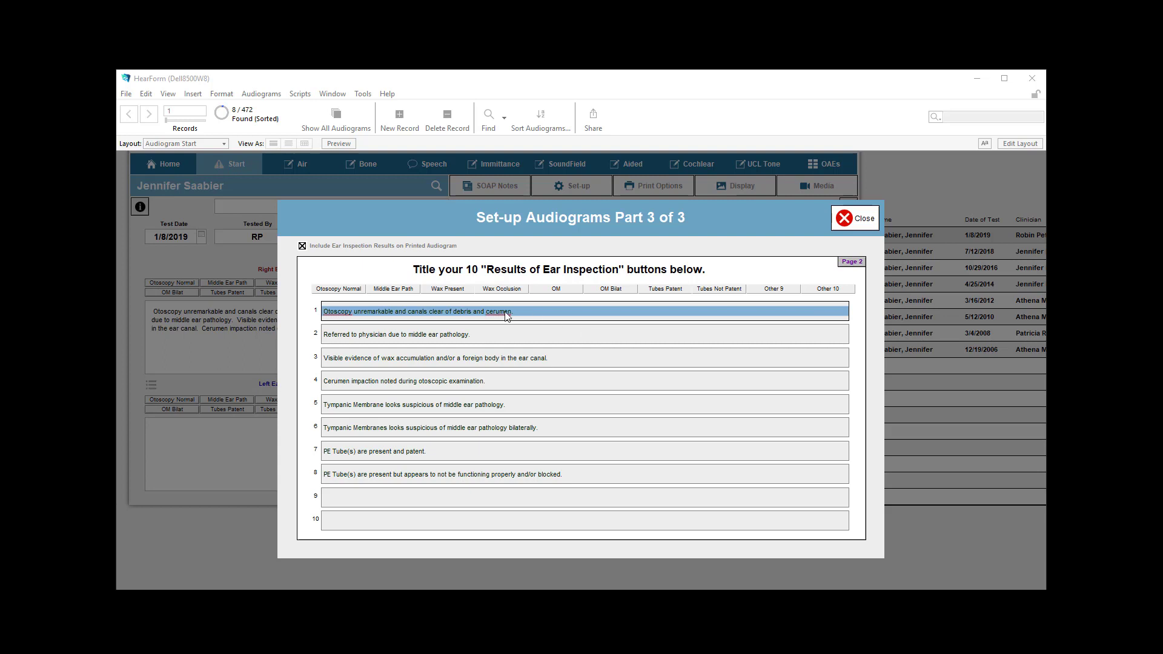
left_click(845, 218)
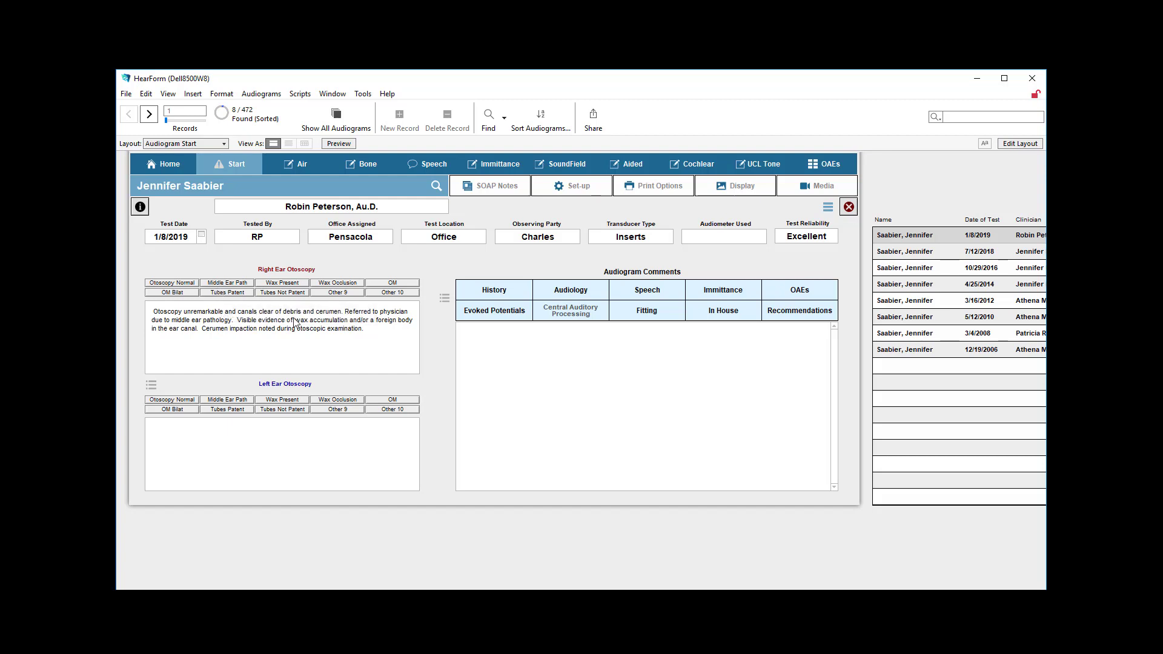
Step: Replace the right ear otoscopy text with "Type. Dictate just as I'm doing right now with a microphone into the field and it makes a little bit easier."
left_click(367, 337)
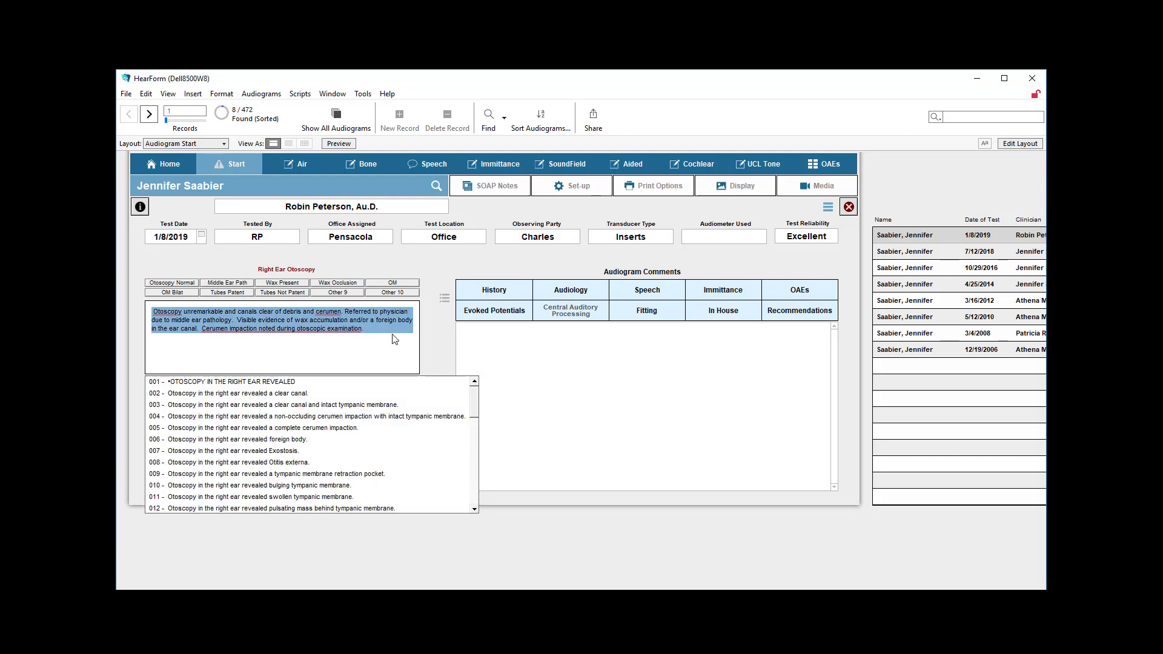
key("BackSpace")
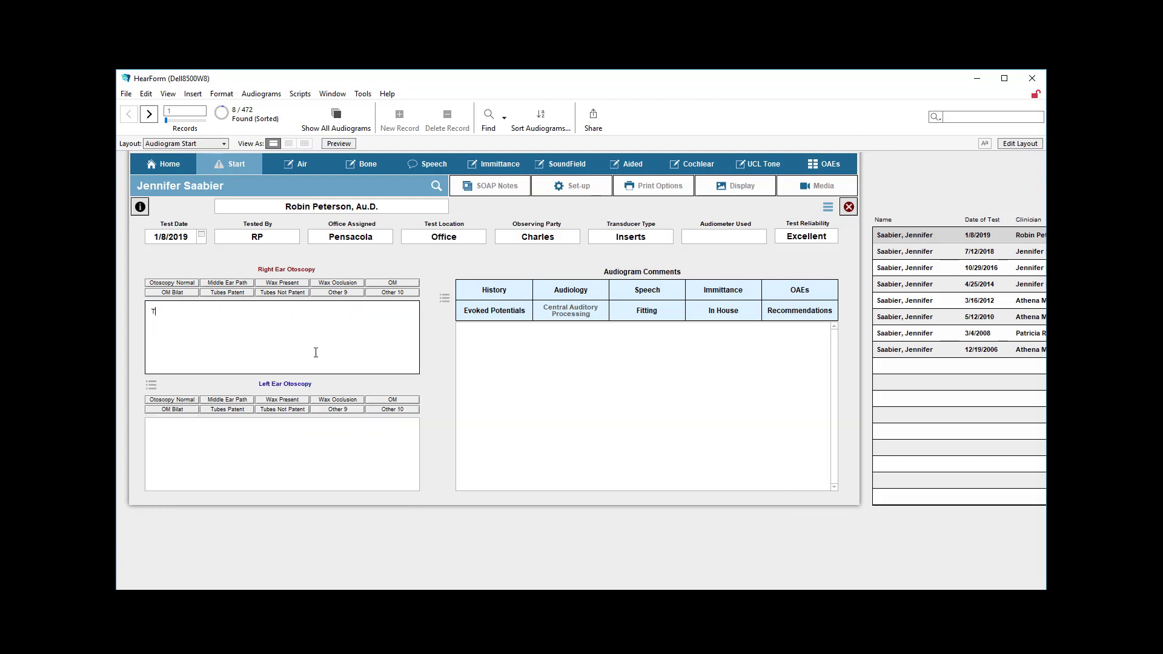
type("Type.")
type("dictate just as I'm doing right now with a microphone into the field and it makes a little bit easier.")
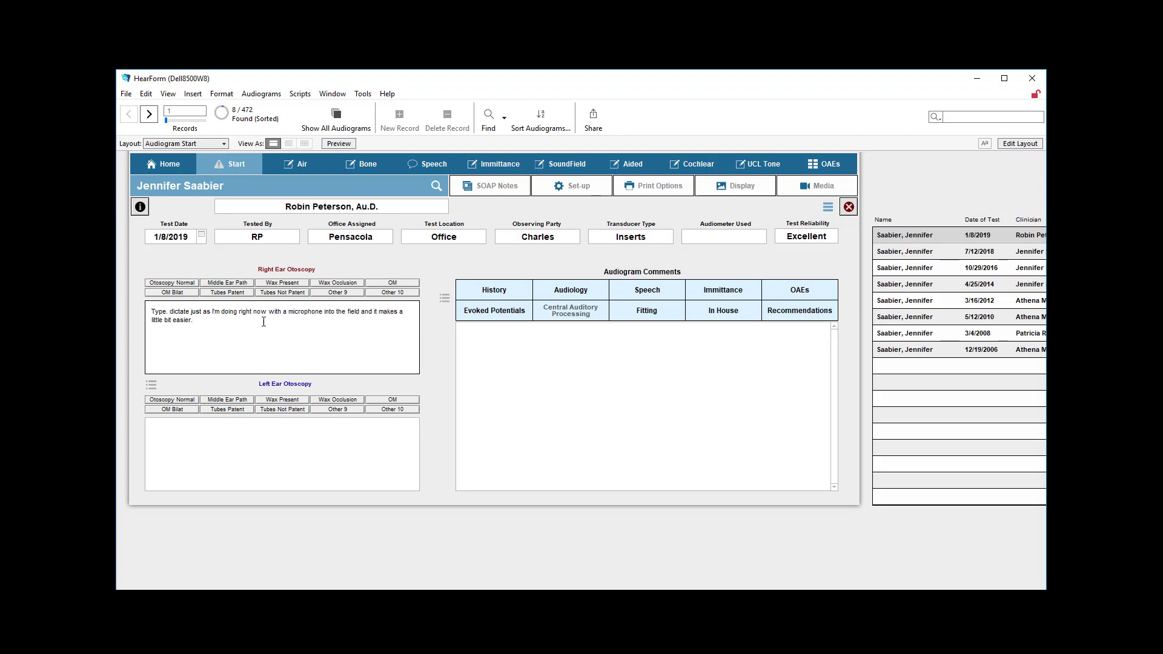
left_click_drag(173, 314, 170, 315)
type("D")
left_click(430, 338)
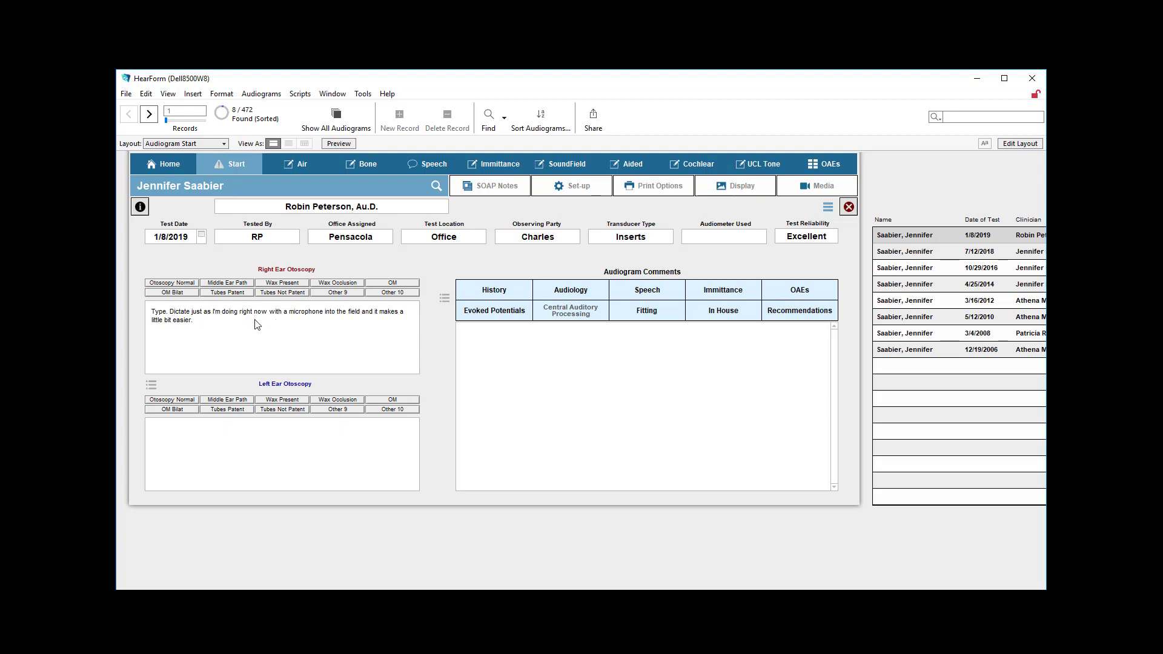
Step: Replace the right ear otoscopy text with the listed phrase "Otoscopy in the right ear revealed foreign body."
left_click(240, 329)
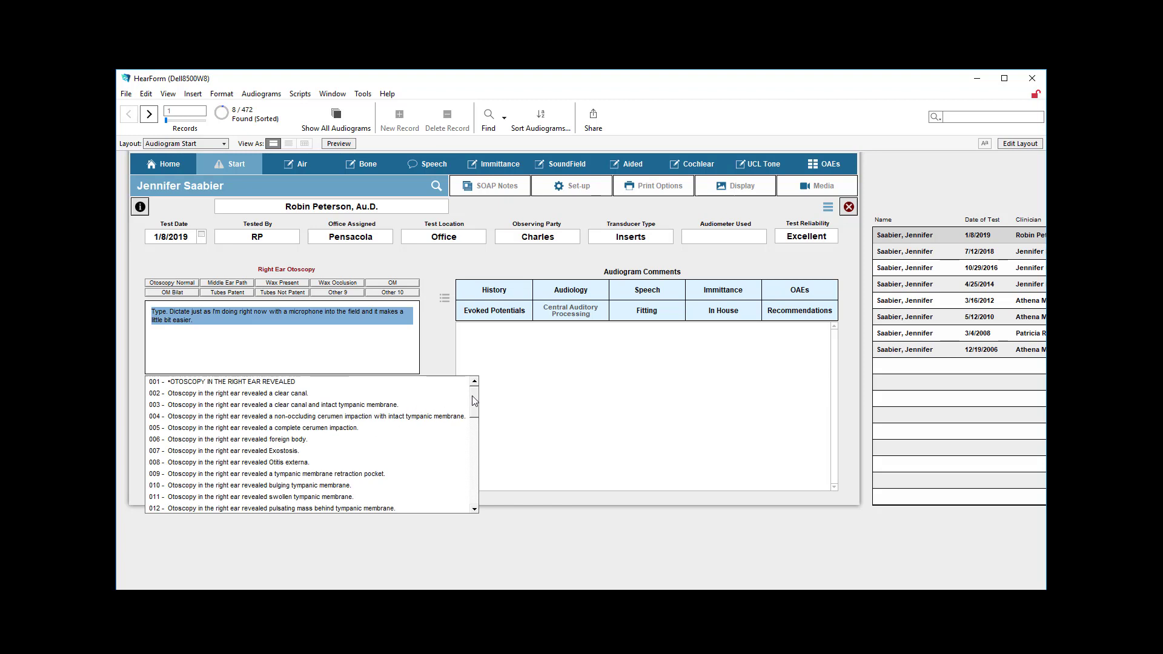
mouse_move(475, 400)
left_mouse_down()
mouse_move(477, 423)
mouse_move(476, 394)
left_mouse_up()
left_click(279, 444)
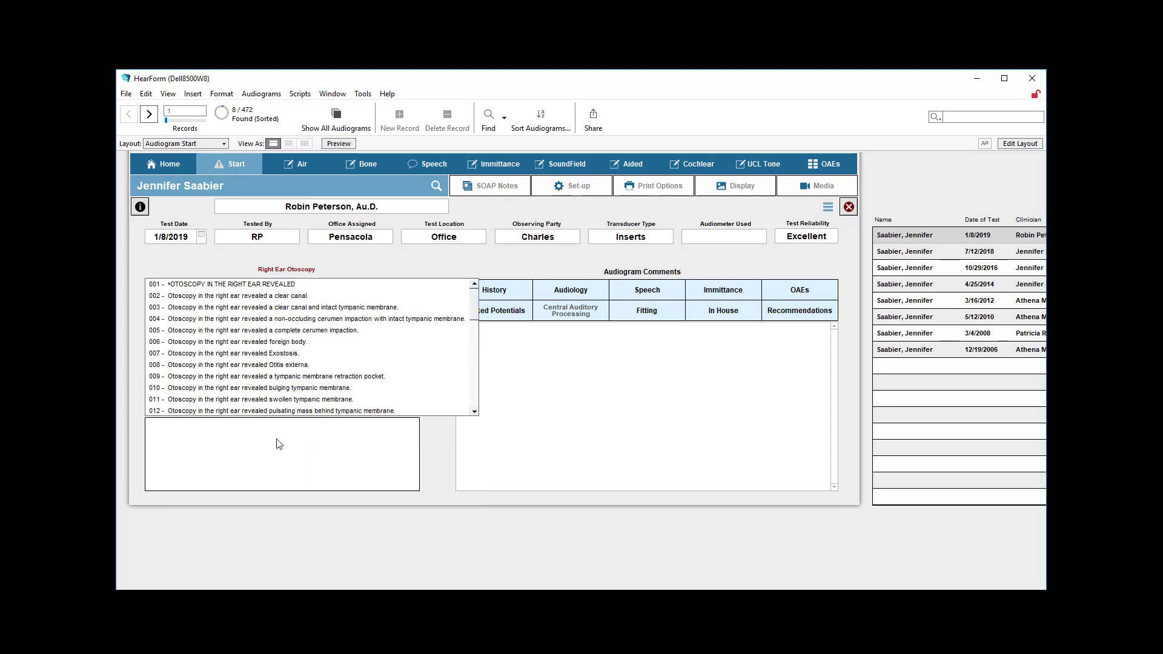
left_click(363, 262)
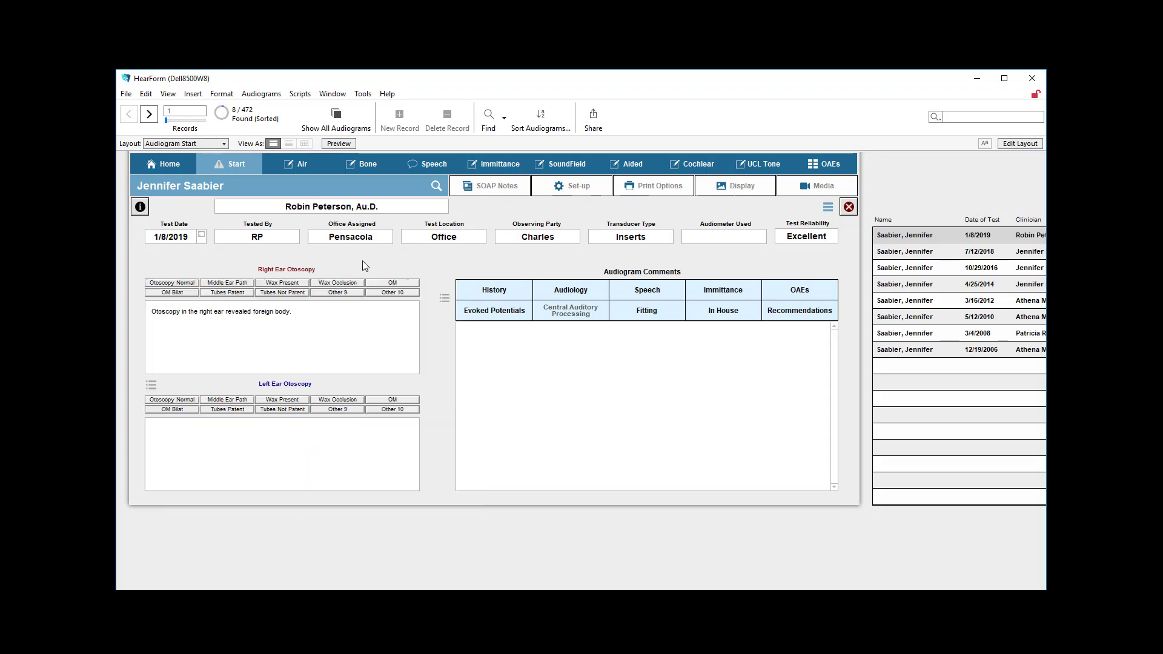
Step: Fill the left ear otoscopy notes with the listed phrase "Otoscopy in the right ear revealed Exostosis."
left_click(243, 445)
left_click(215, 360)
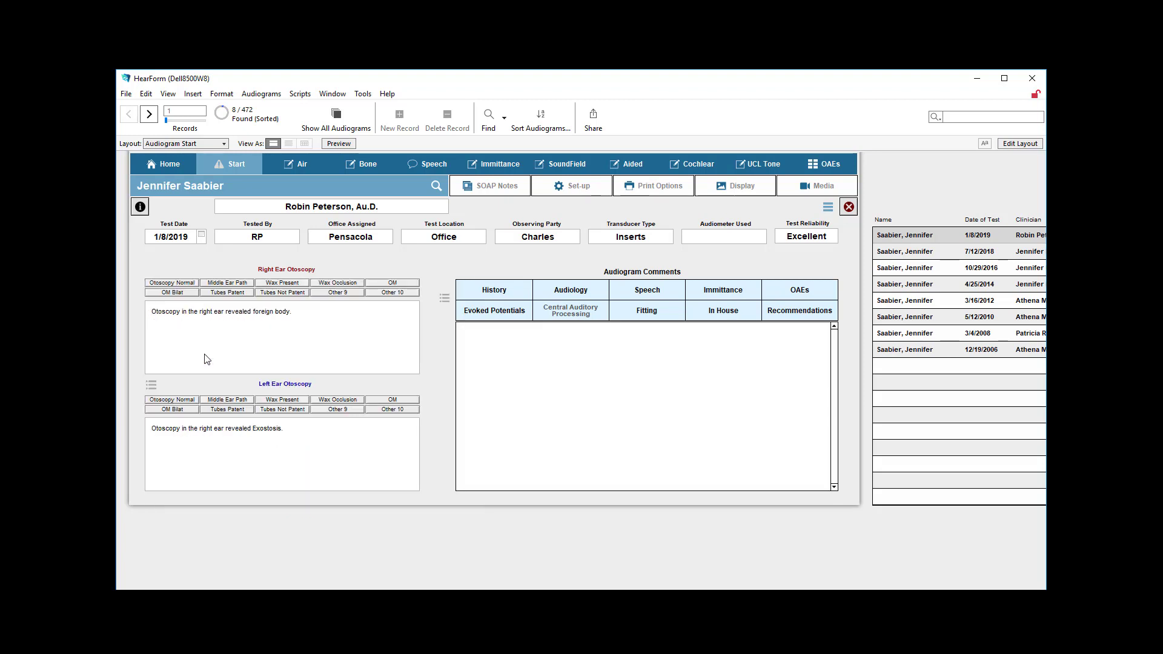
left_click(441, 397)
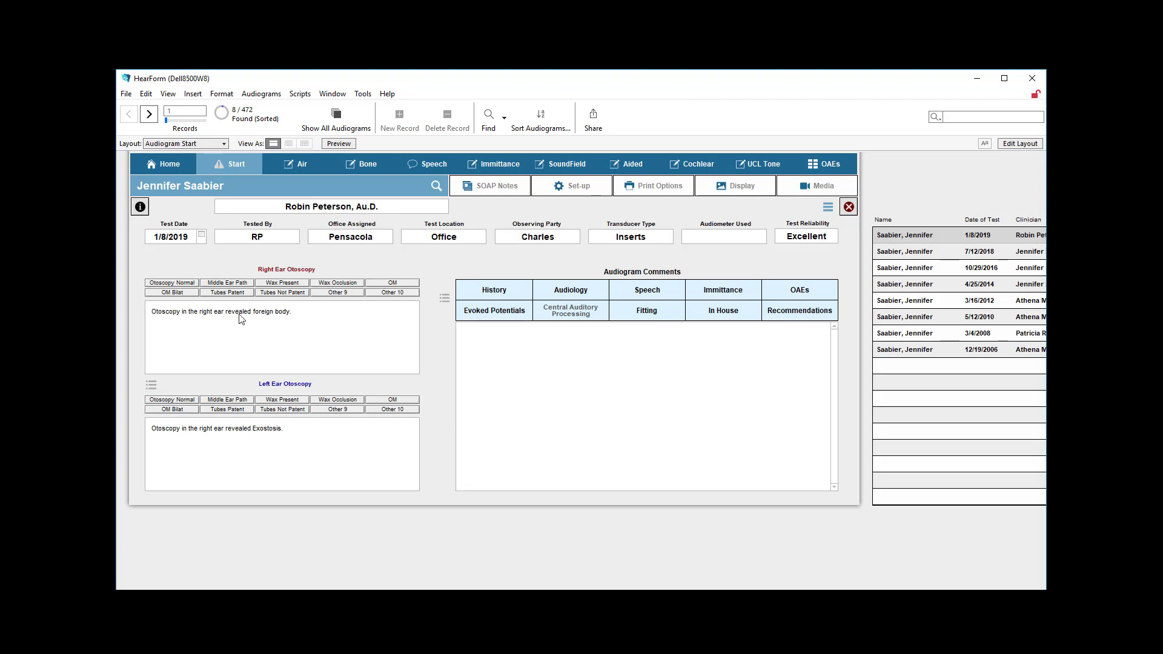
Step: Change the left ear otoscopy notes to the listed phrase "Otoscopy in the left ear revealed bulging tympanic membrane."
left_click(270, 439)
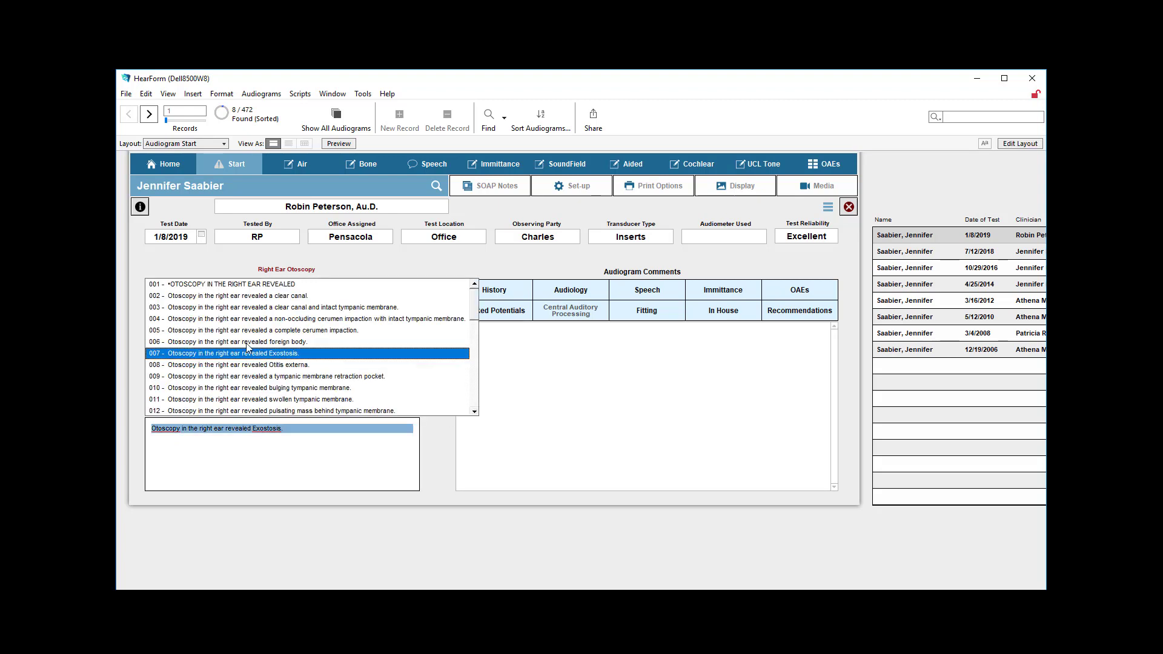
scroll(475, 376, "down", 8)
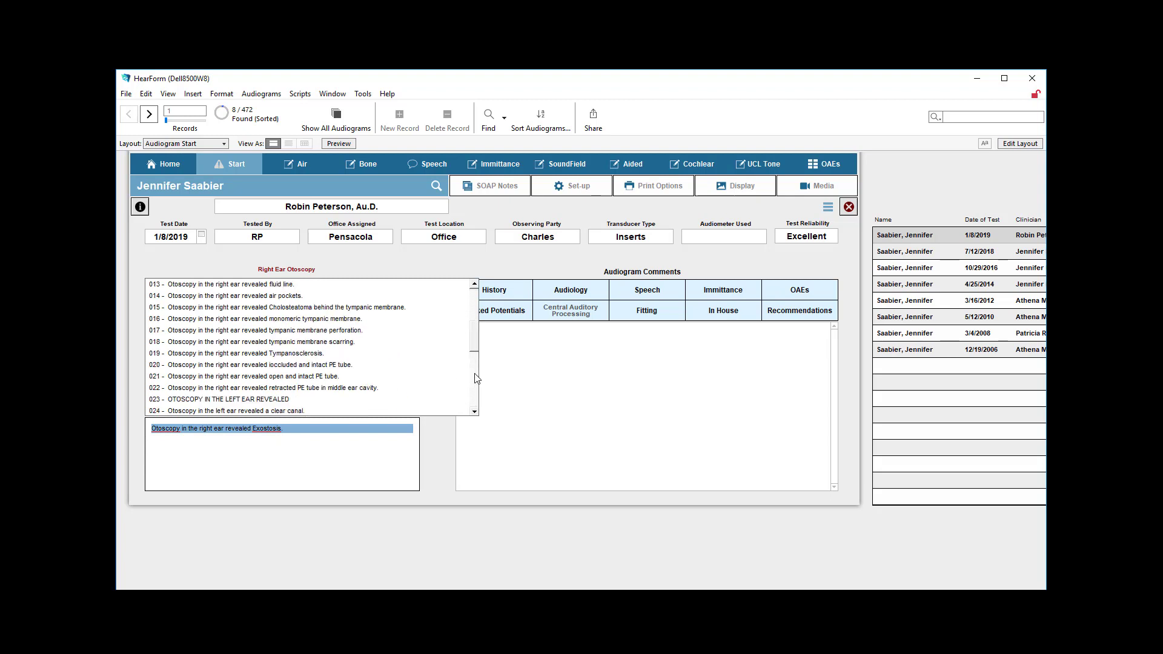
left_click(261, 364)
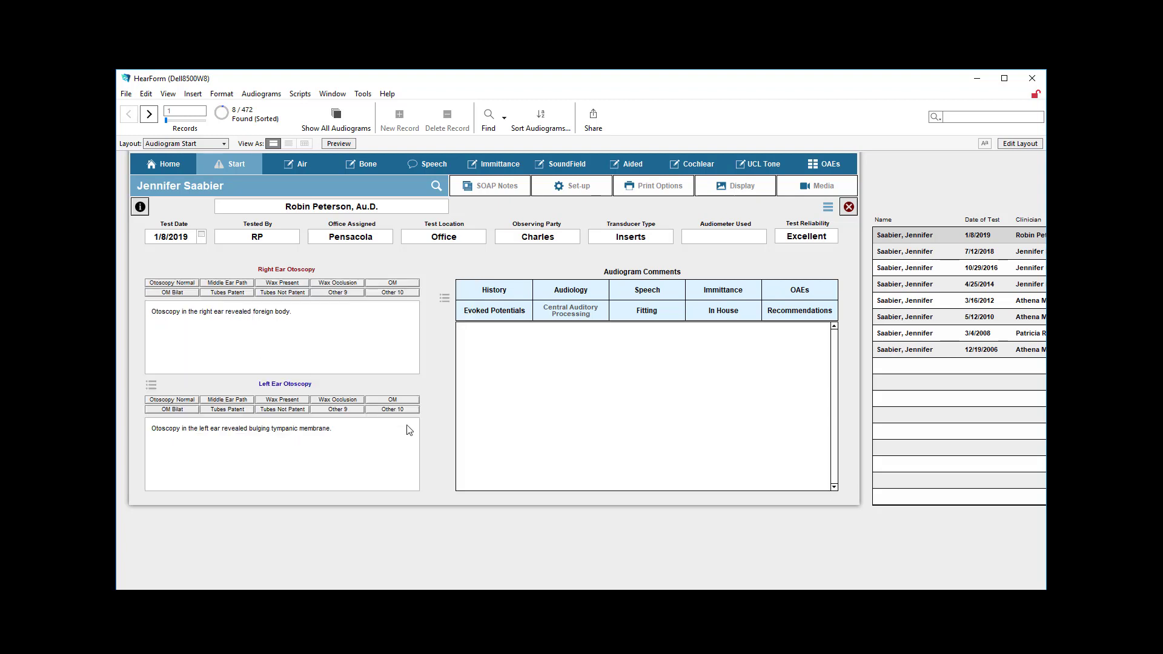
left_click(443, 414)
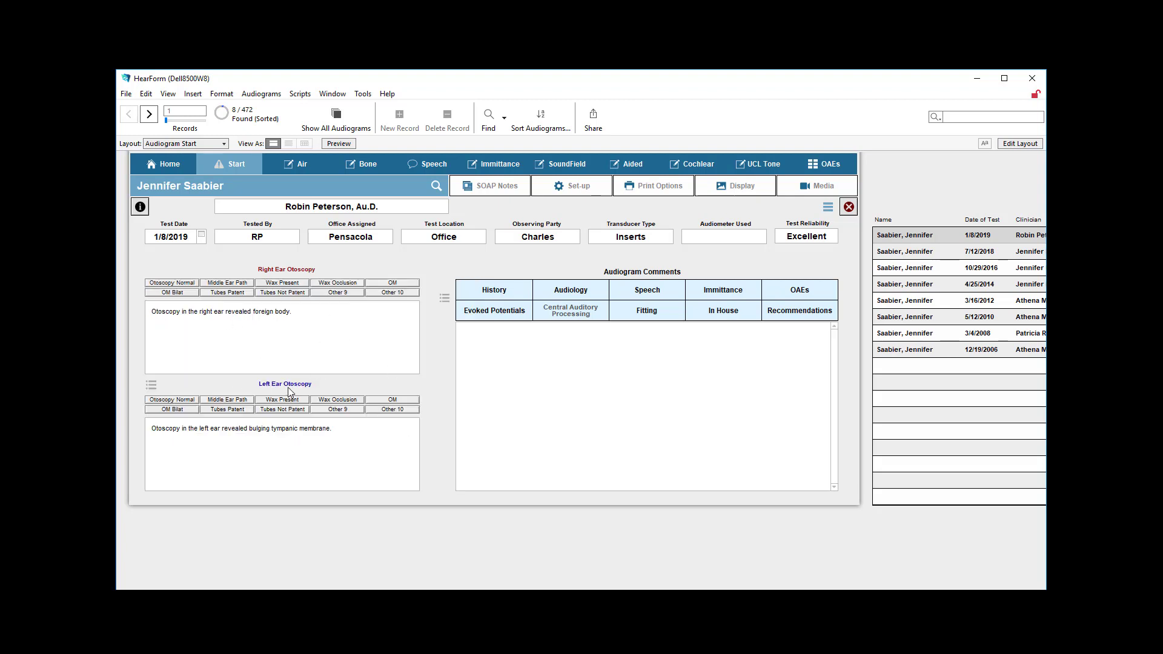
Step: Review the list of otoscopy SOAP note choices for both ears and return to the audiogram's start screen
left_click(490, 191)
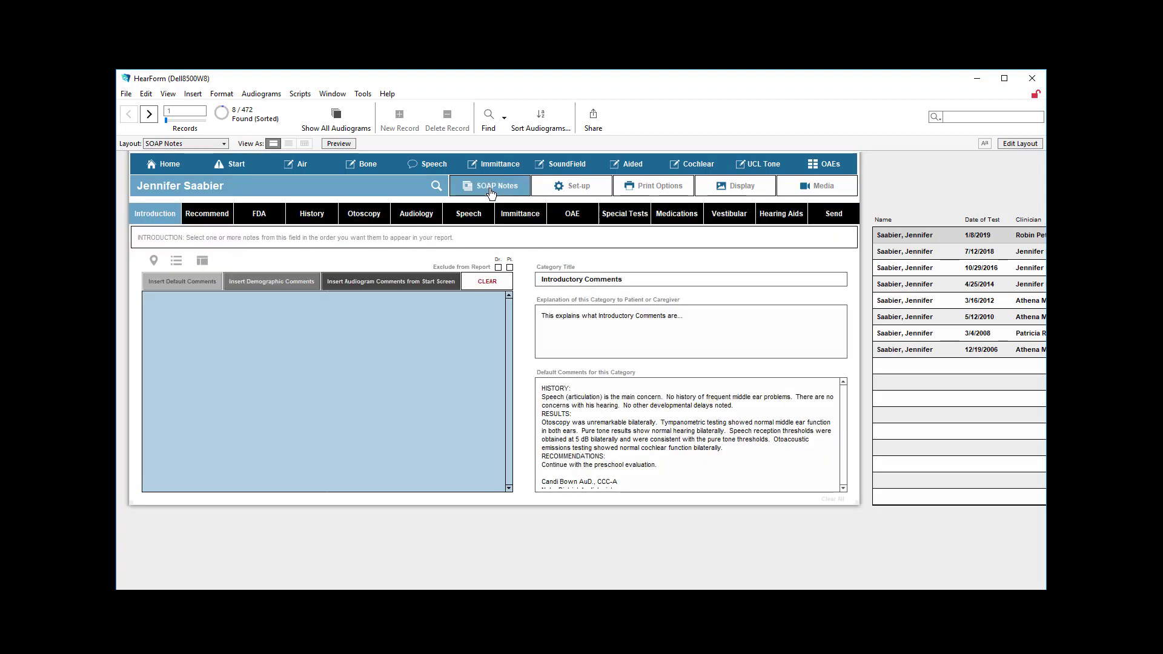
left_click(368, 215)
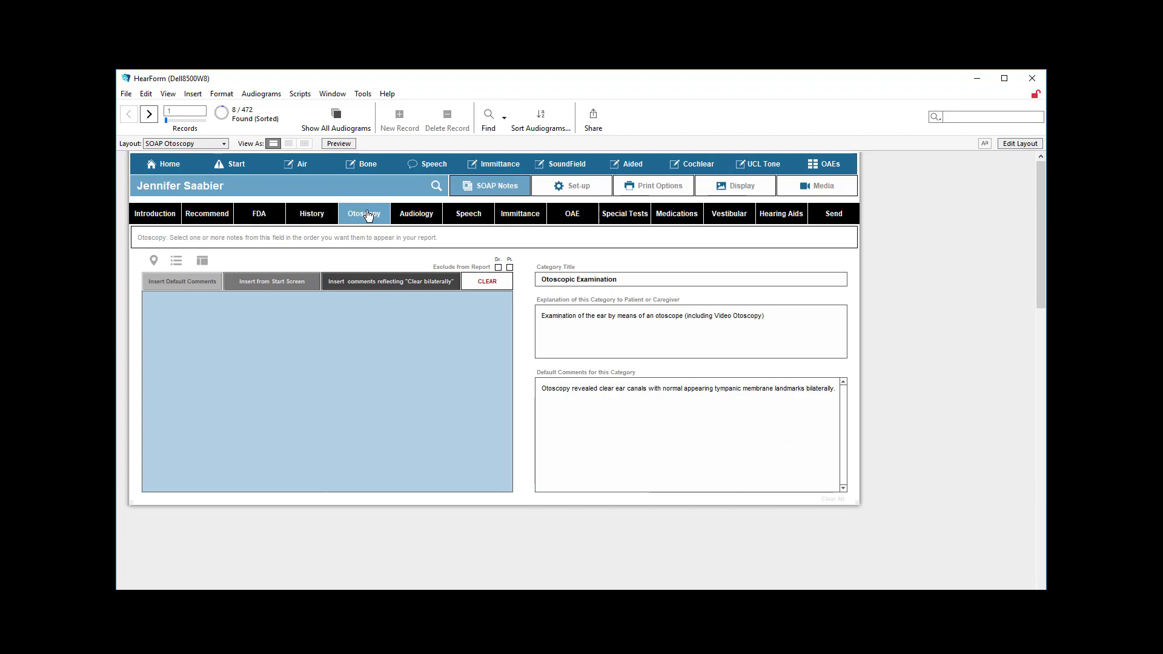
left_click(177, 266)
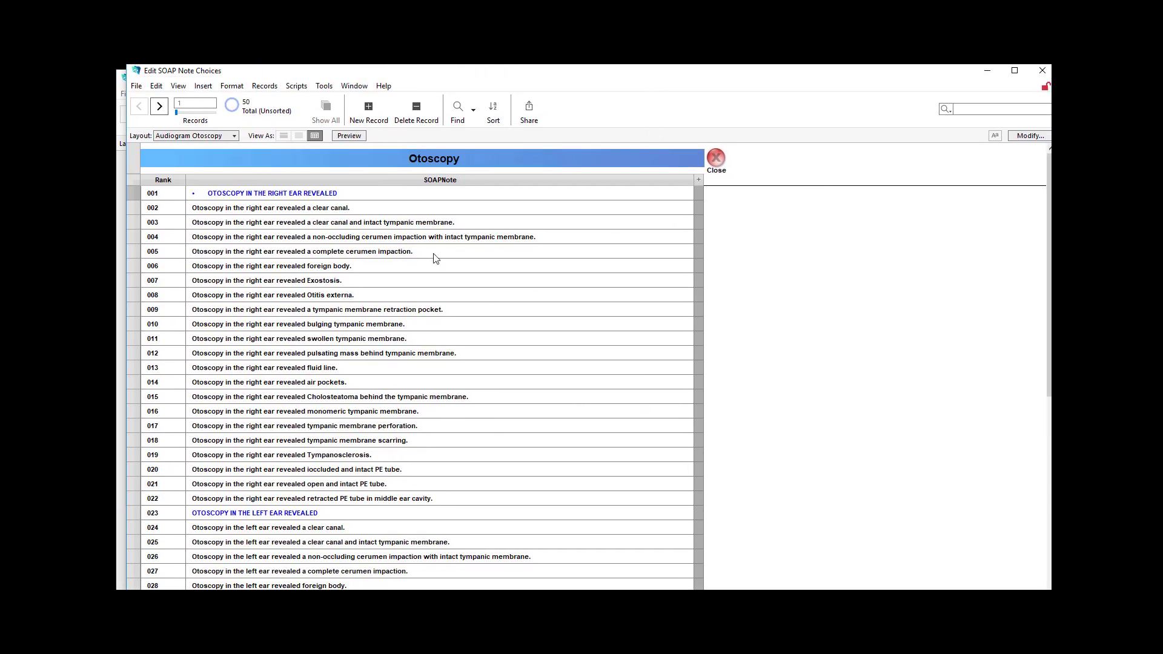
scroll(373, 337, "down", 8)
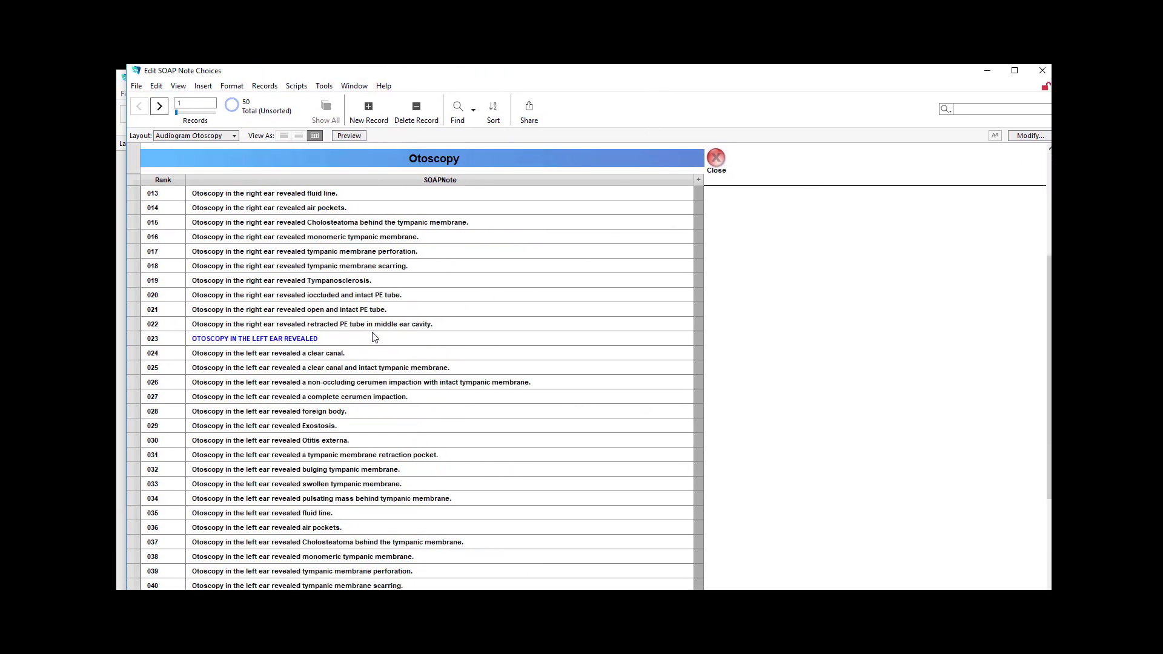
scroll(545, 284, "up", 8)
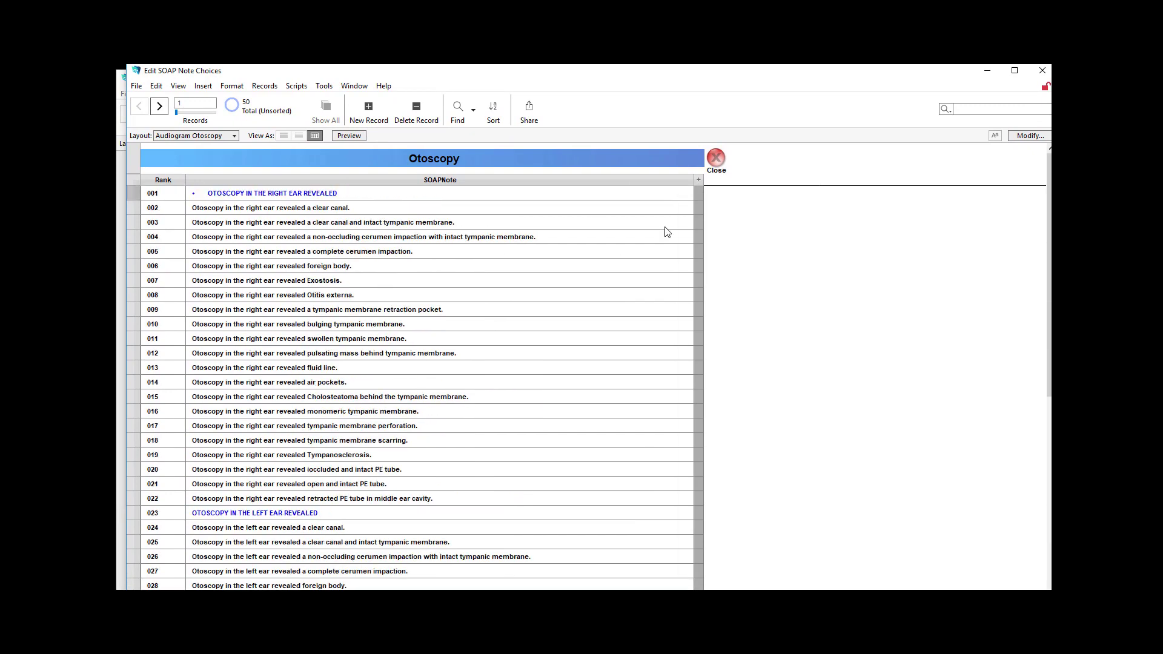
left_click(716, 162)
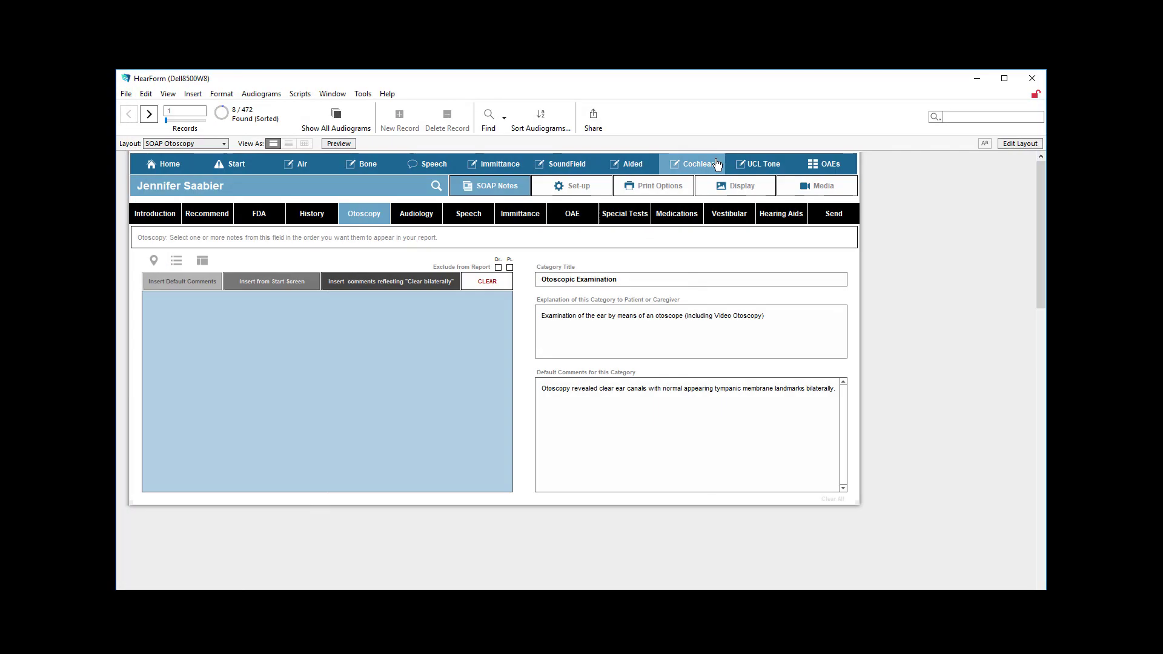
left_click(232, 161)
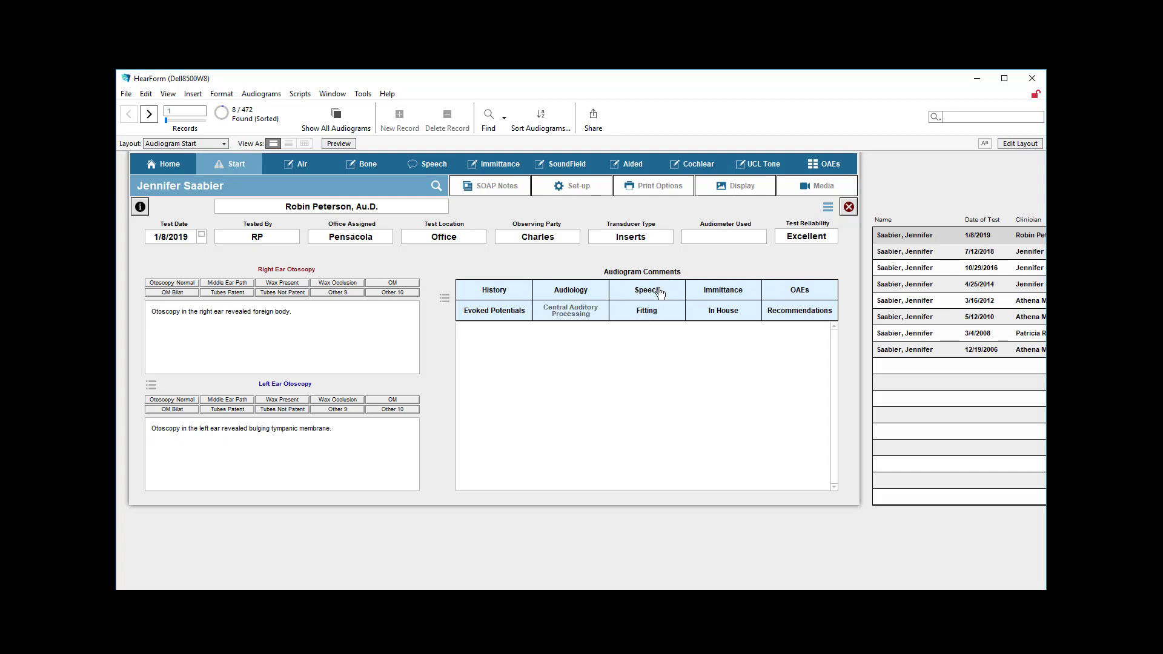
Step: Insert the predefined History, Fitting and In House texts into the empty audiogram comments
left_click(595, 389)
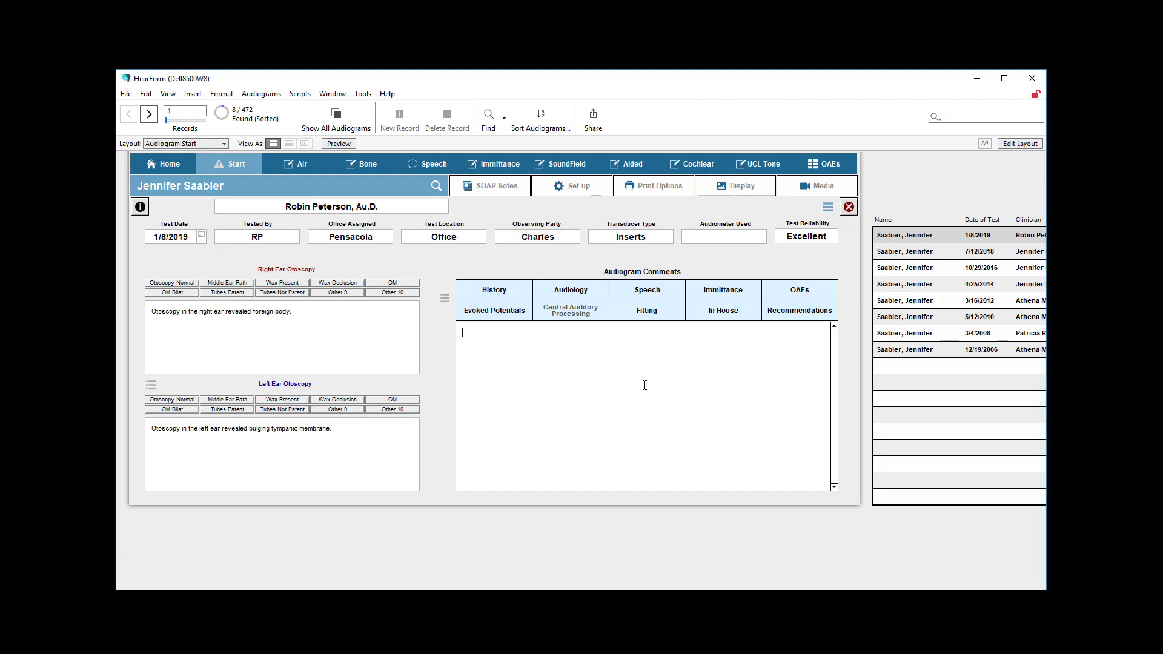
left_click(511, 301)
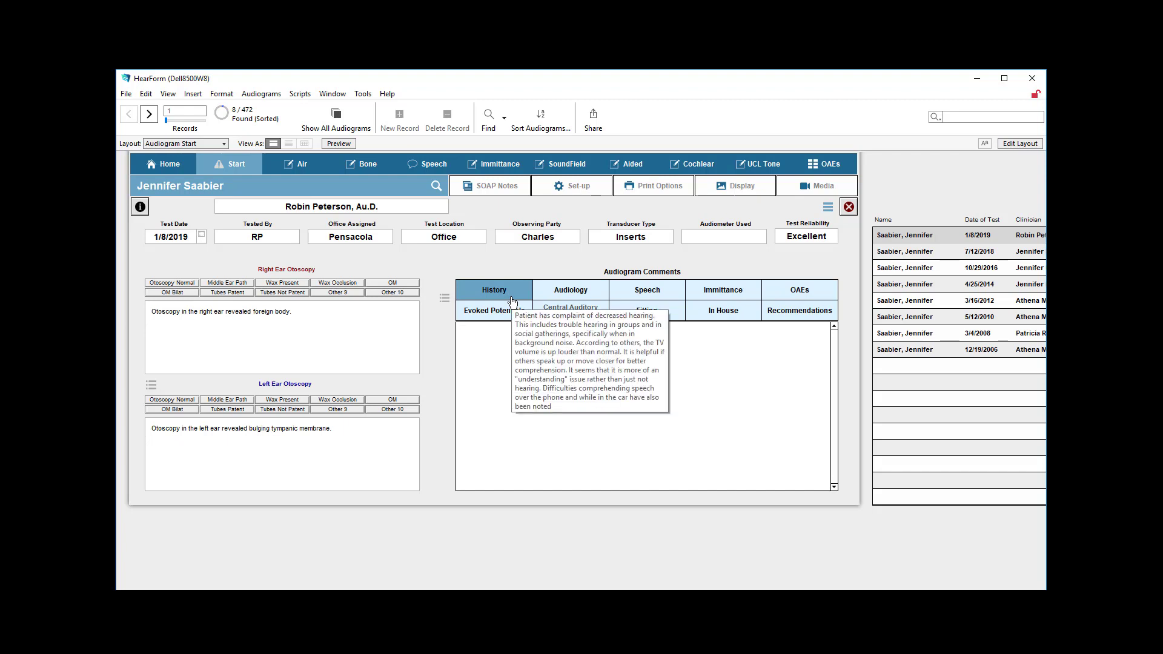
left_click(512, 290)
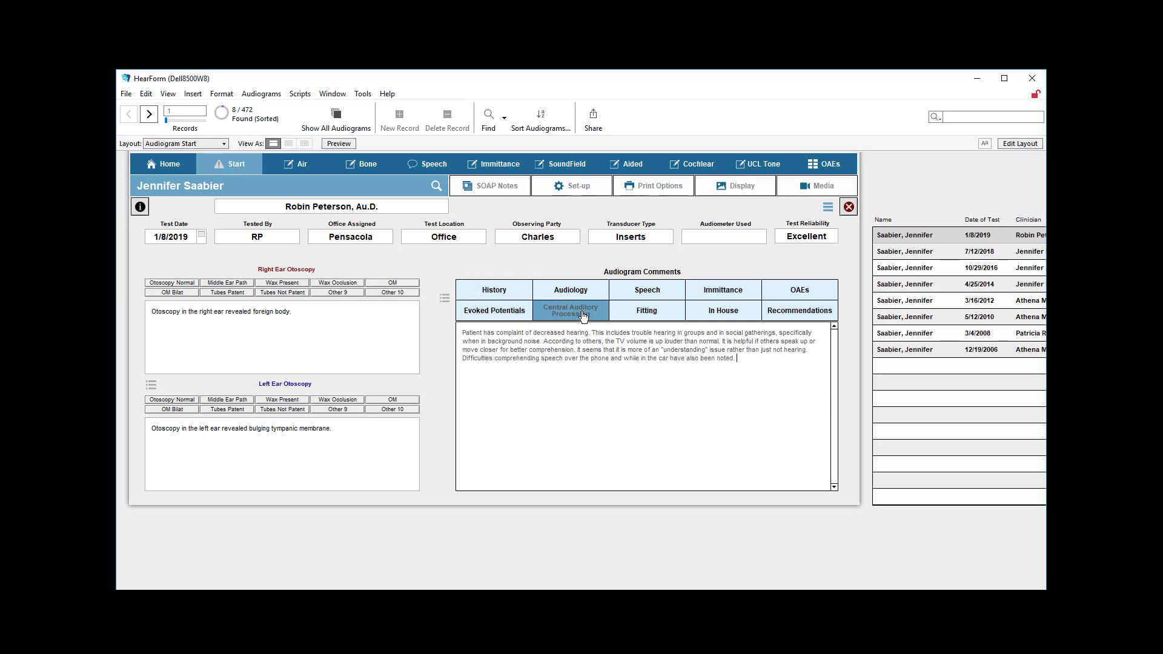
left_click(654, 319)
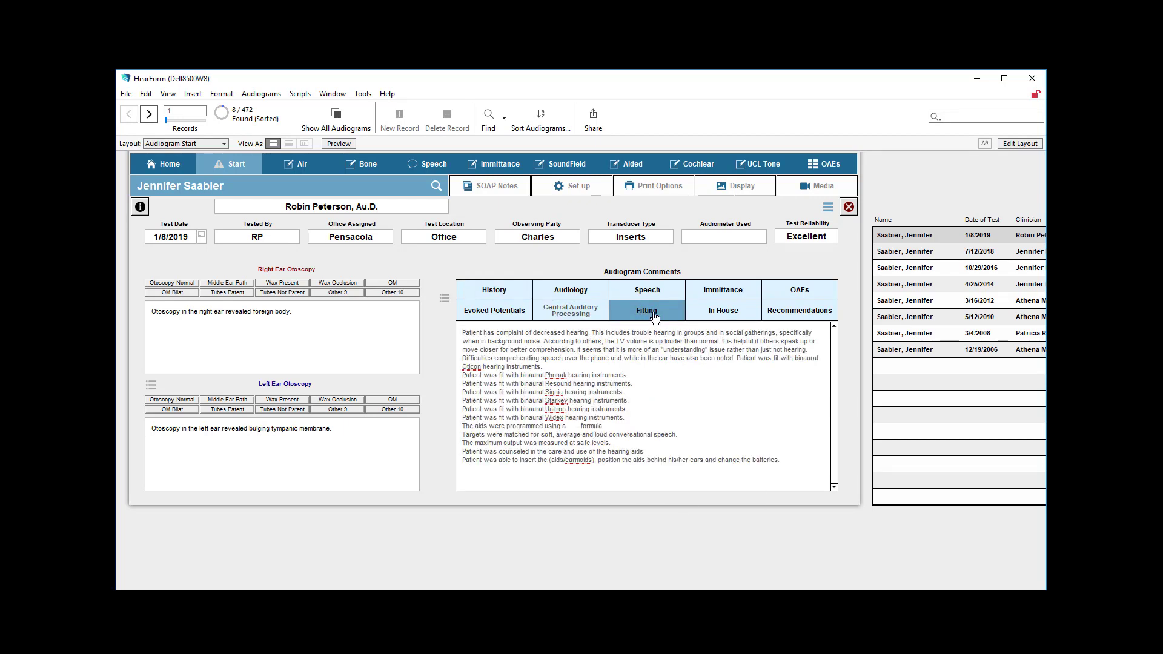
left_click(694, 317)
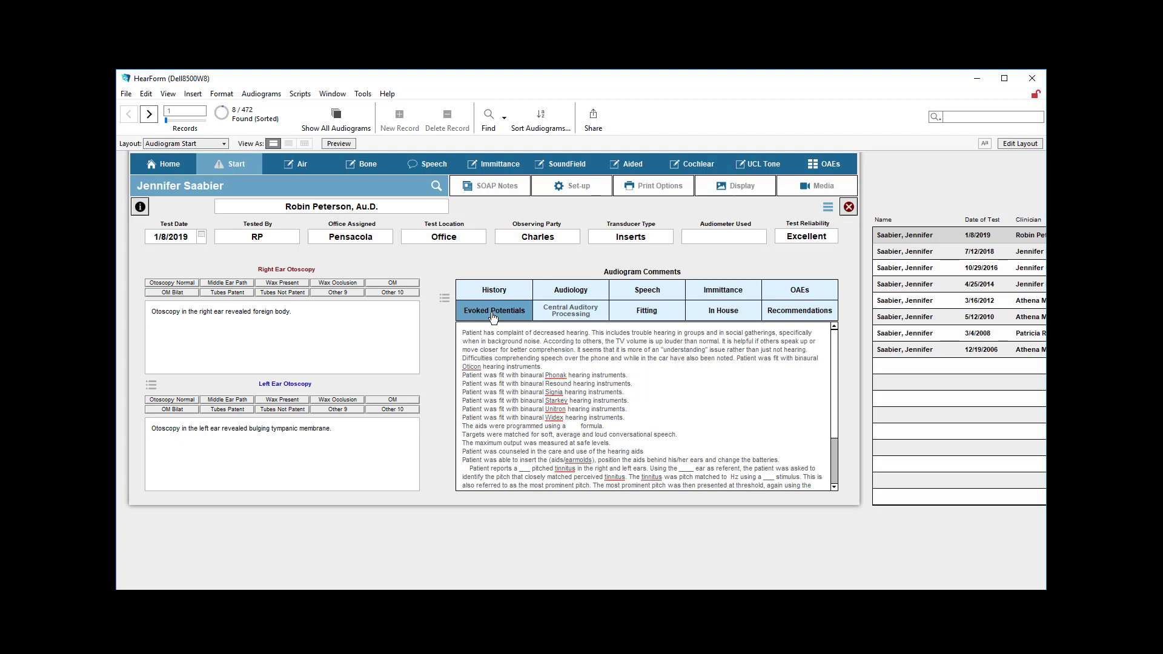
Step: Delete the Resound, Signia, Starkey, Unitron and Widex fitting lines from the audiogram comments
left_click_drag(626, 418, 457, 383)
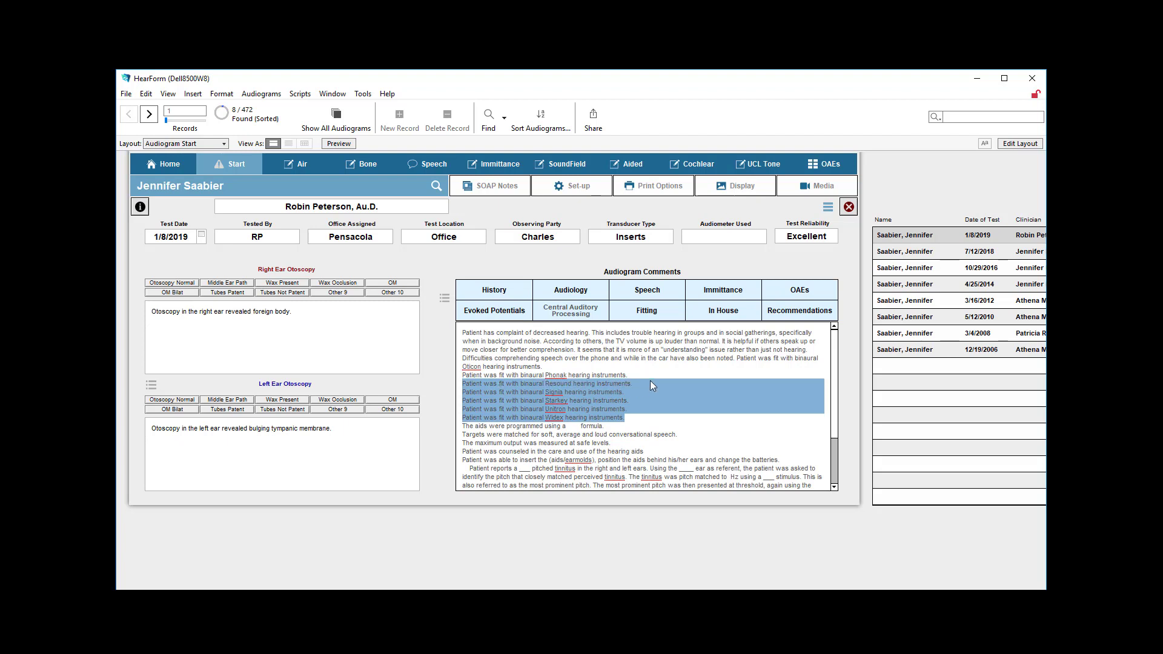
key("Delete")
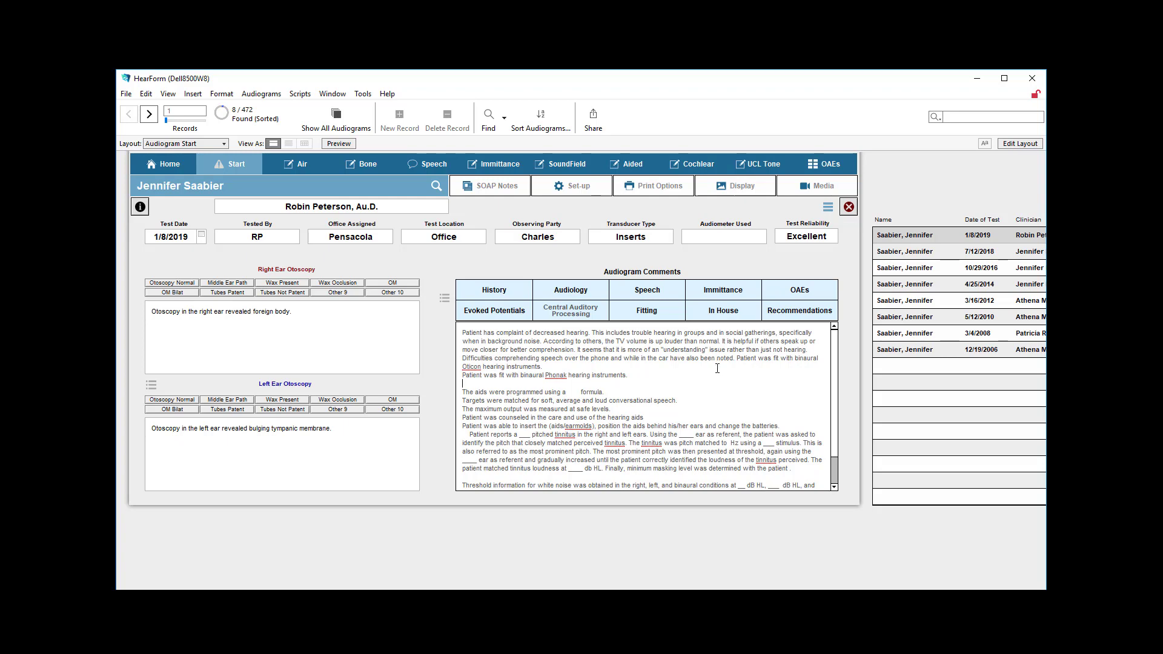
left_click(441, 342)
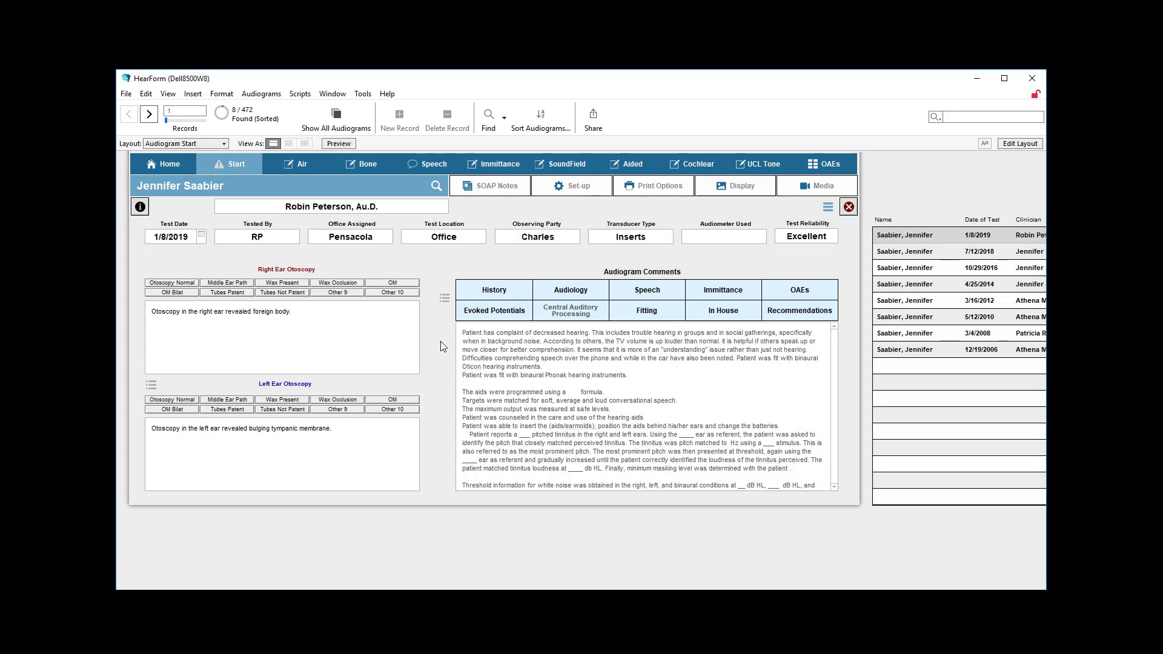
Step: Review the titles and letter texts set up for the comment buttons, including History, Audiology, Speech, Immittance and Evoked Potentials
left_click(445, 300)
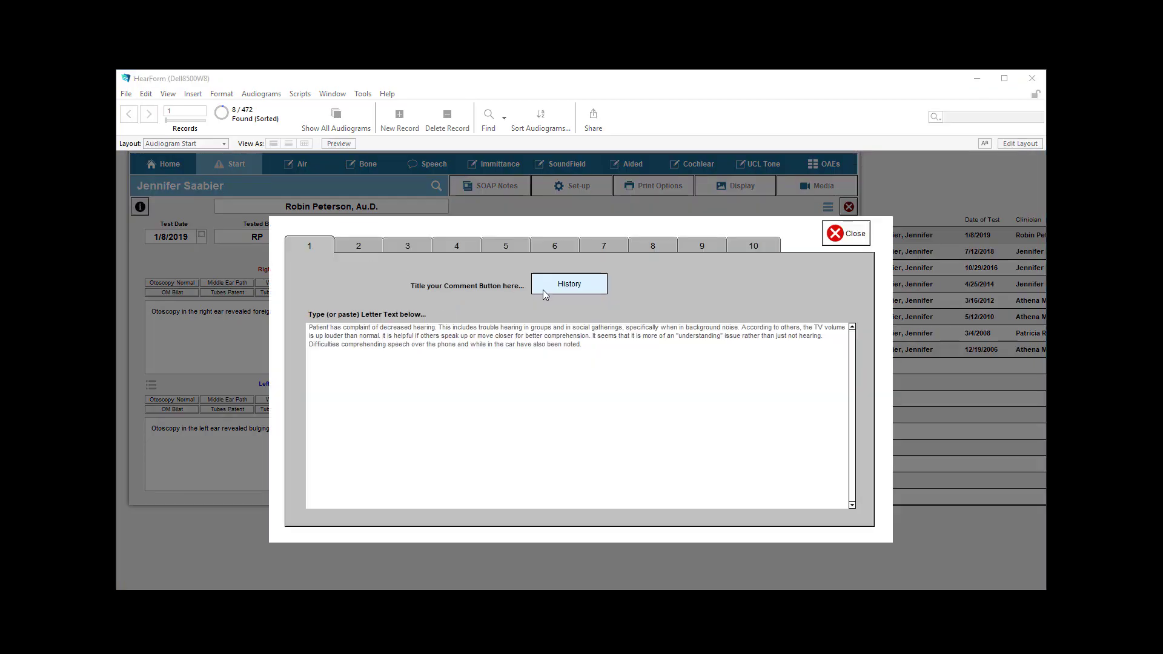
left_click_drag(546, 285, 604, 281)
left_click(367, 244)
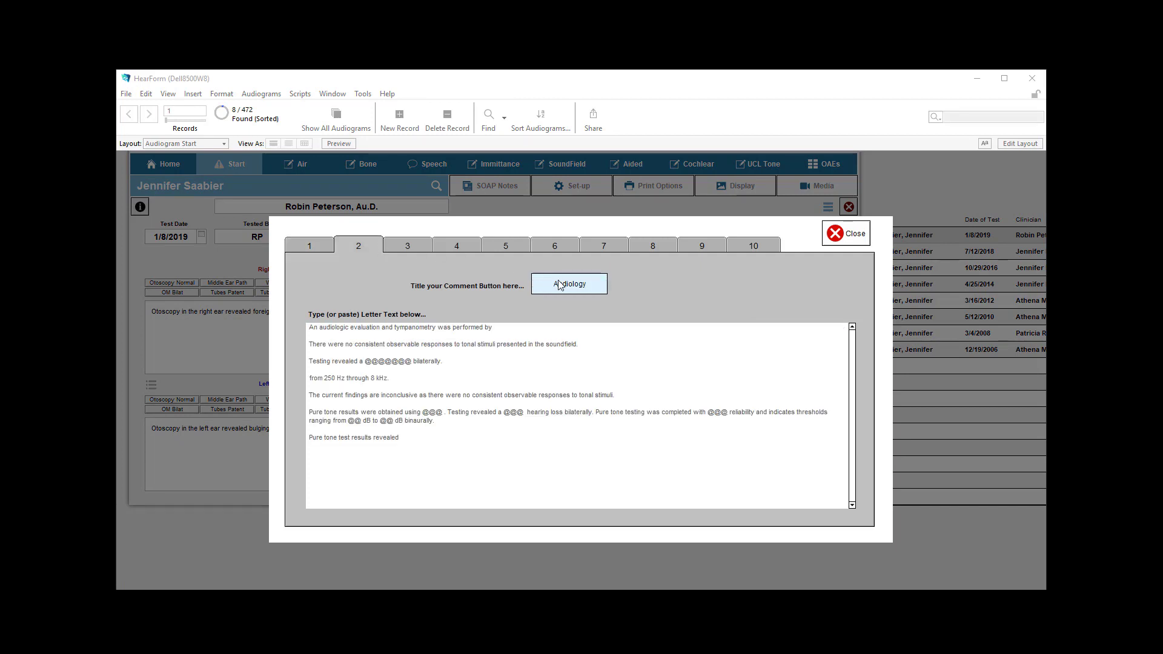
left_click_drag(546, 287, 593, 294)
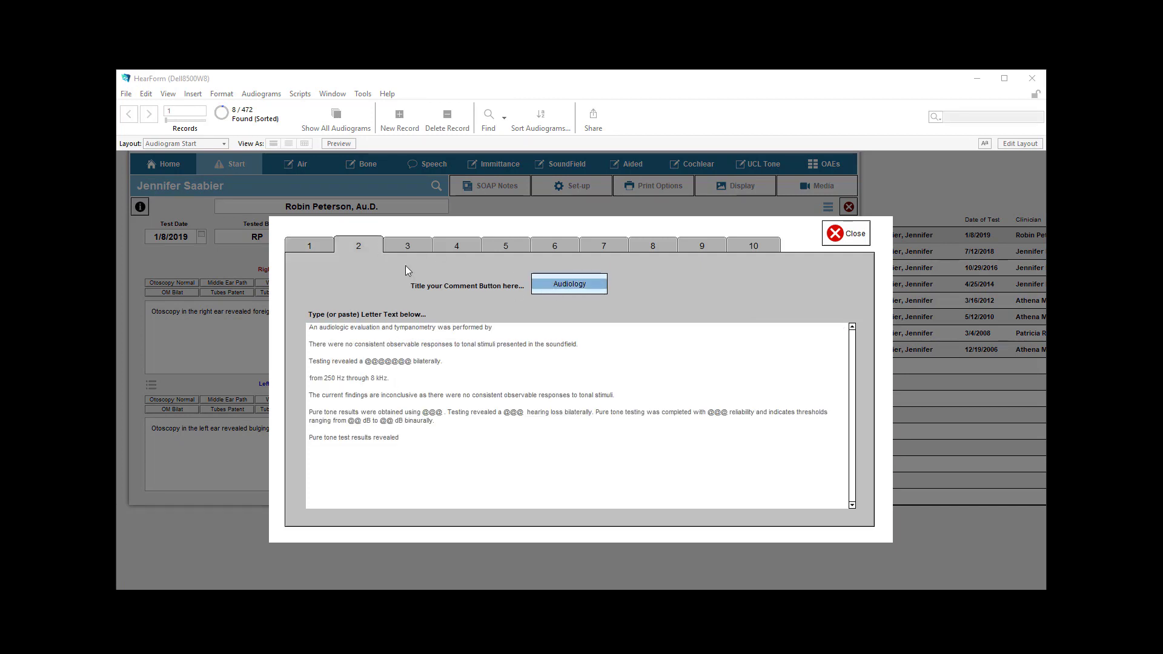
left_click(411, 239)
left_click_drag(630, 440, 282, 310)
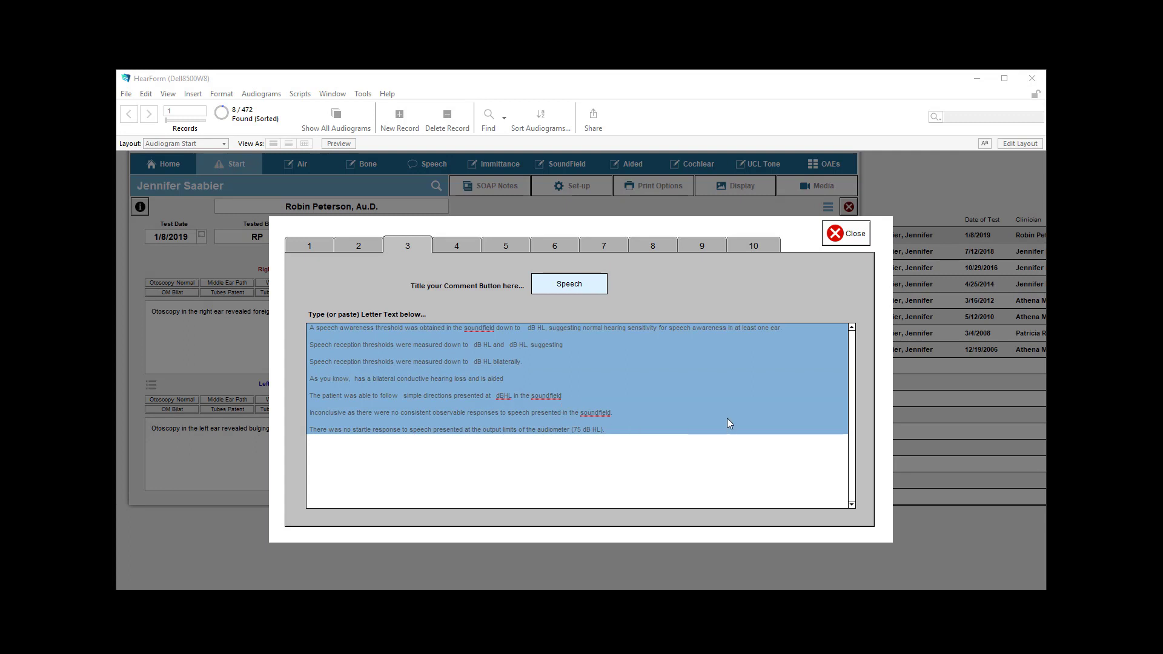
left_click(459, 246)
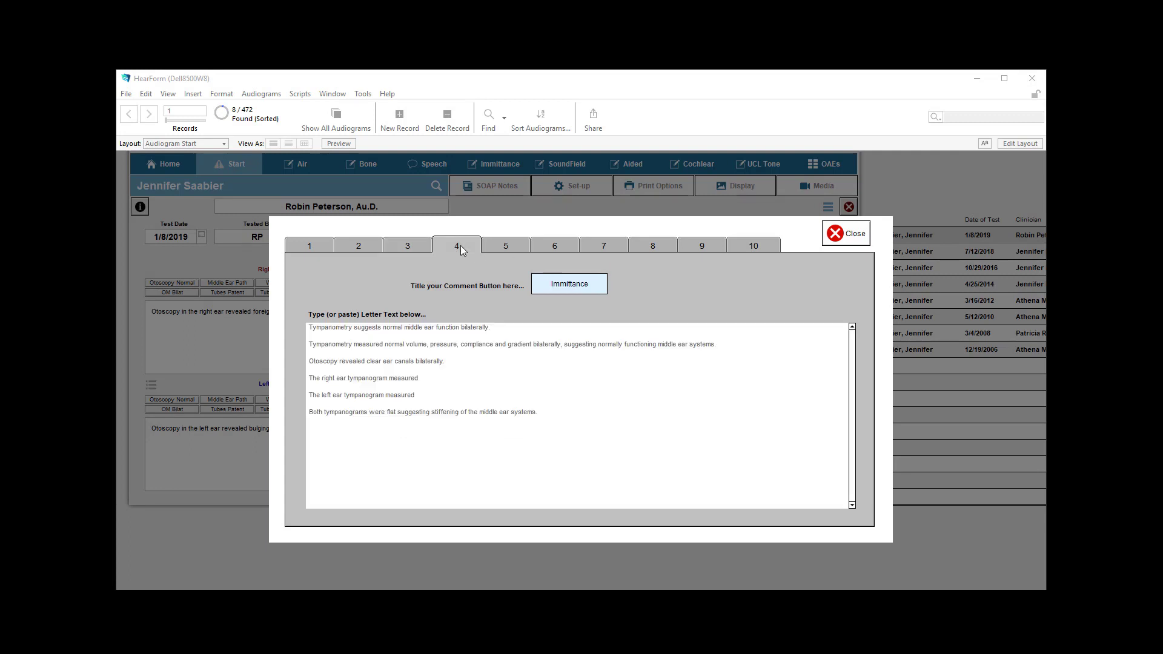
left_click(505, 245)
left_click(551, 246)
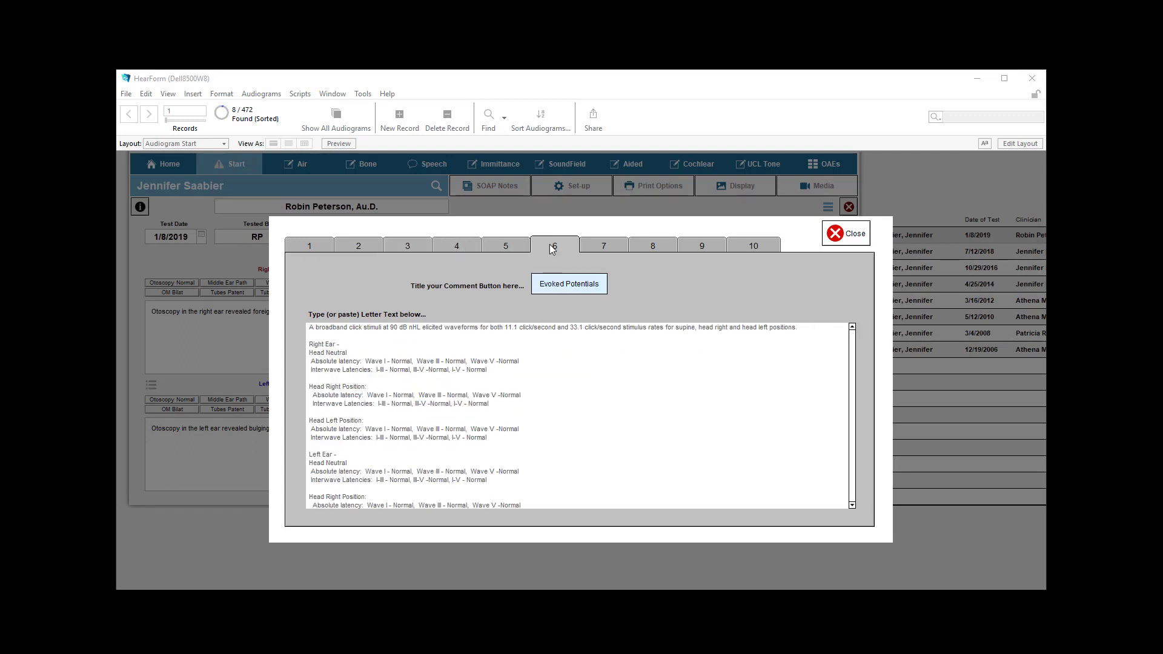
left_click(327, 247)
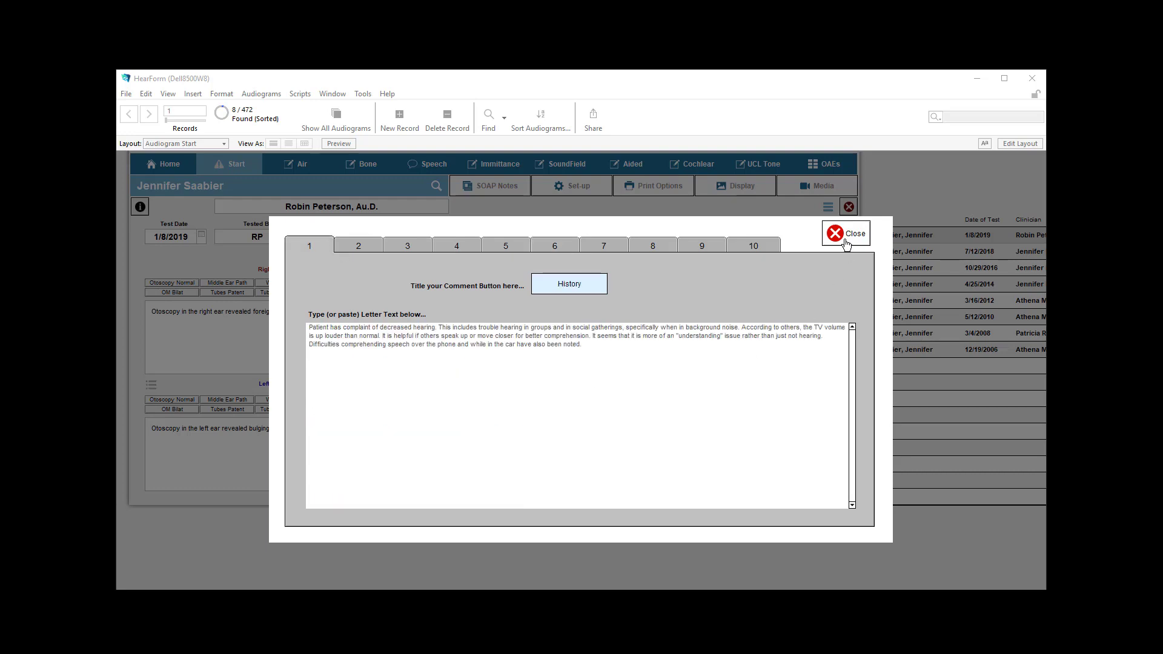
left_click(843, 239)
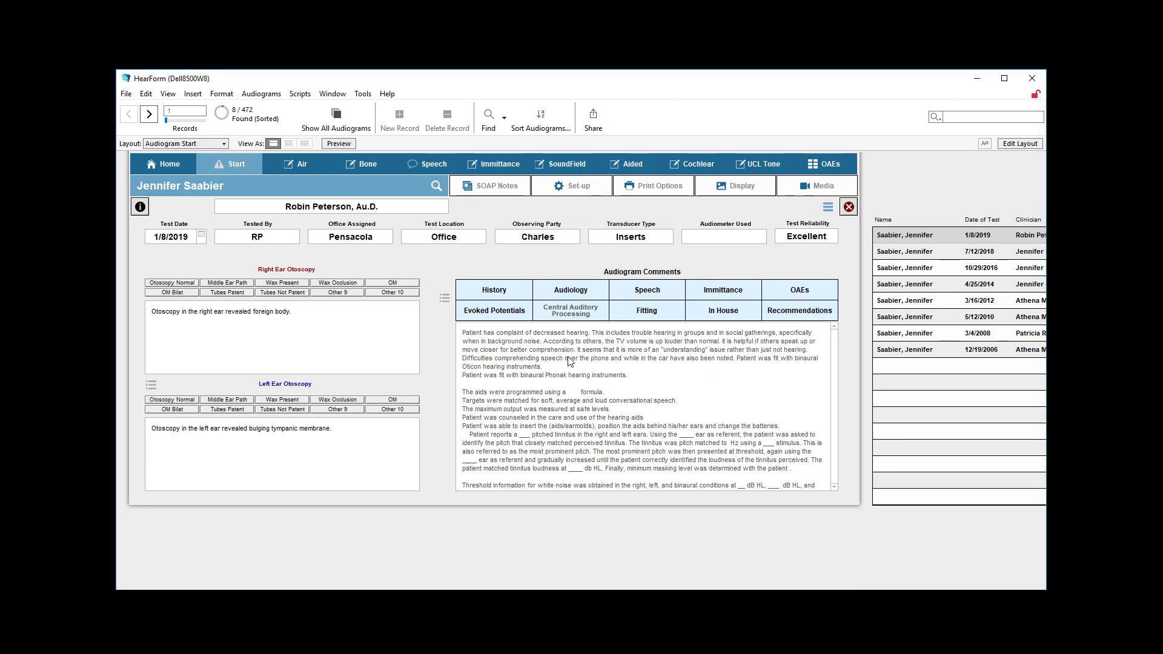
Step: Replace all the audiogram comments with the predefined Immittance and OAEs texts
left_click(598, 393)
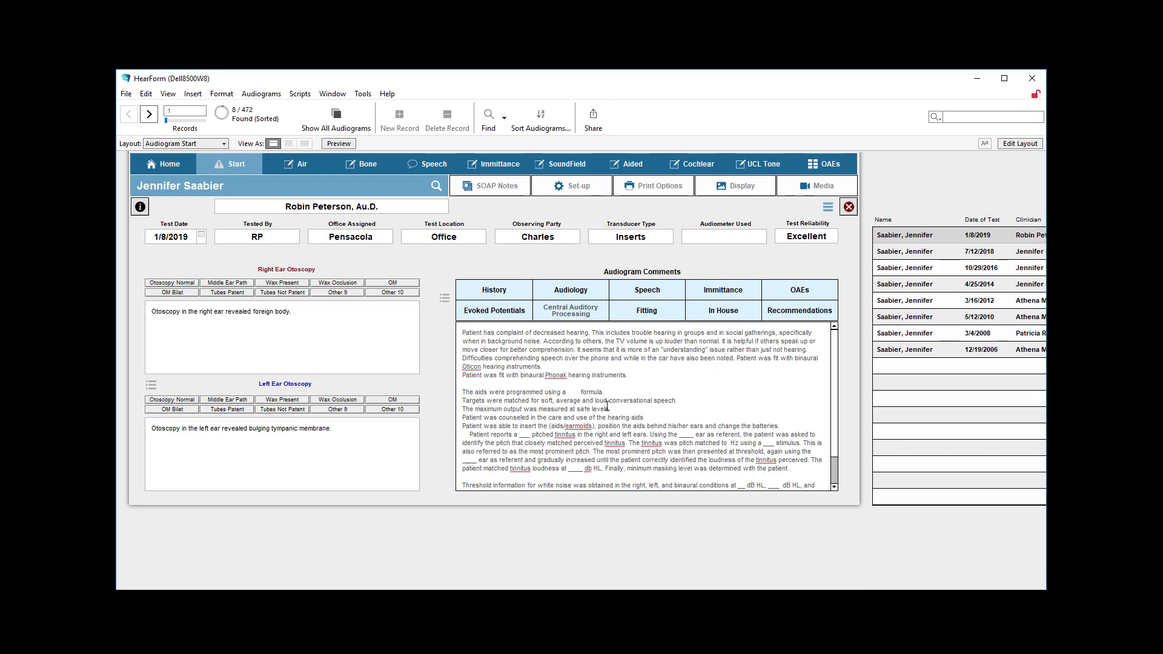
key("ctrl+a")
key("Delete")
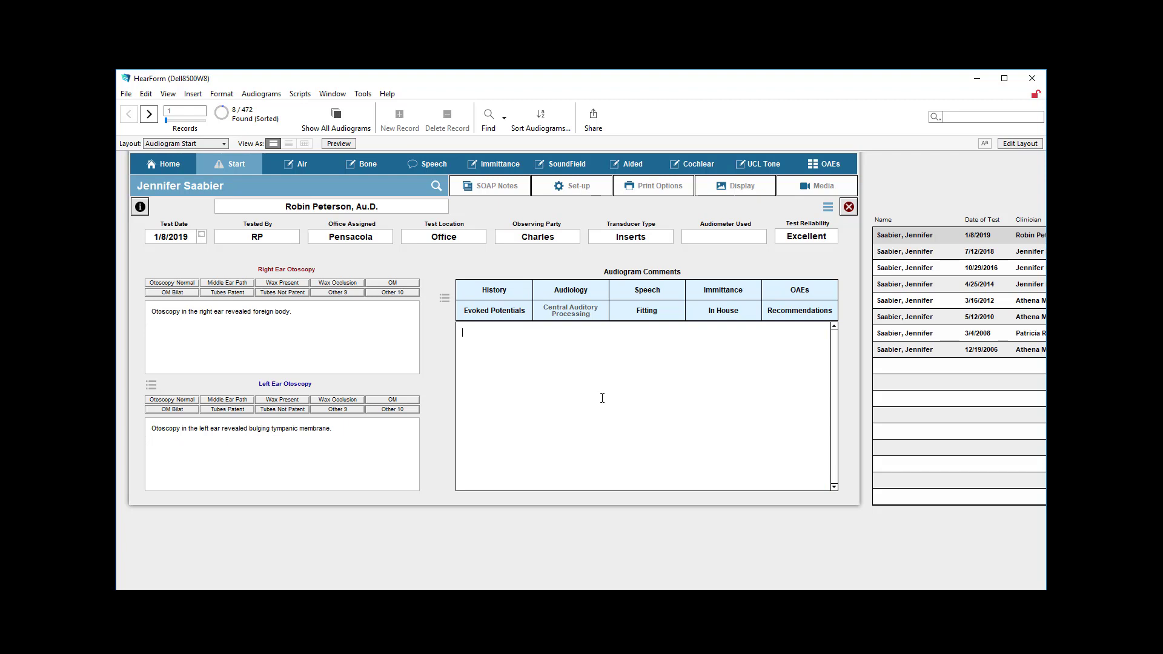
left_click(722, 293)
left_click(781, 295)
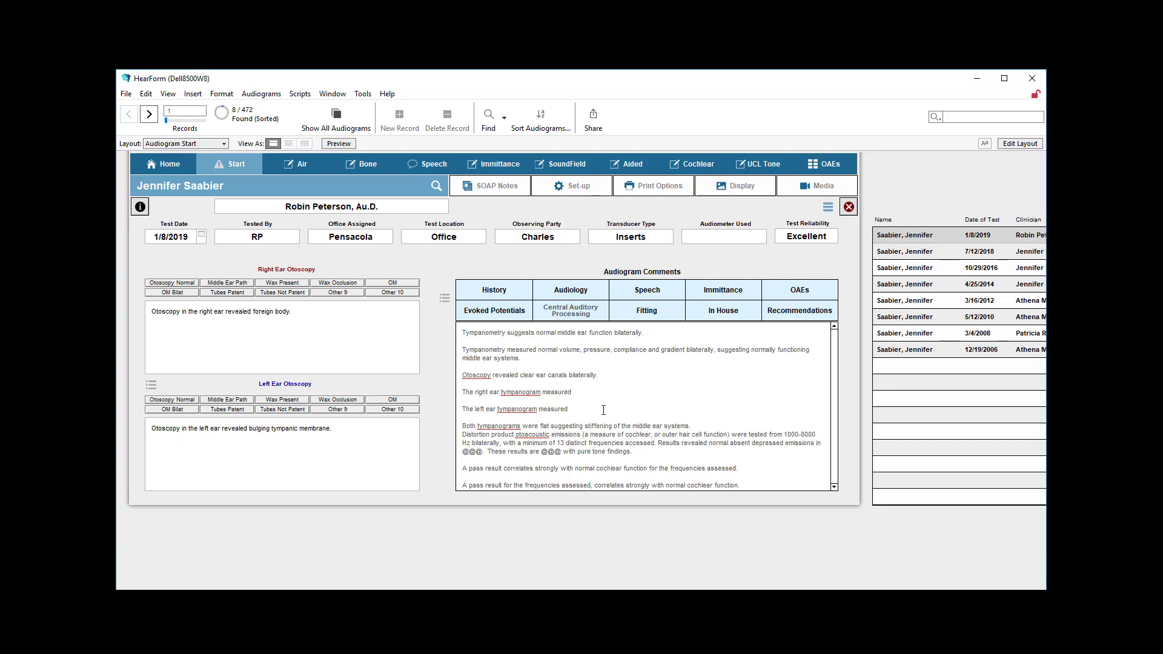
Step: End the right ear tympanogram sentence with a period and join the left ear tympanogram sentence onto the same line
triple_click(540, 409)
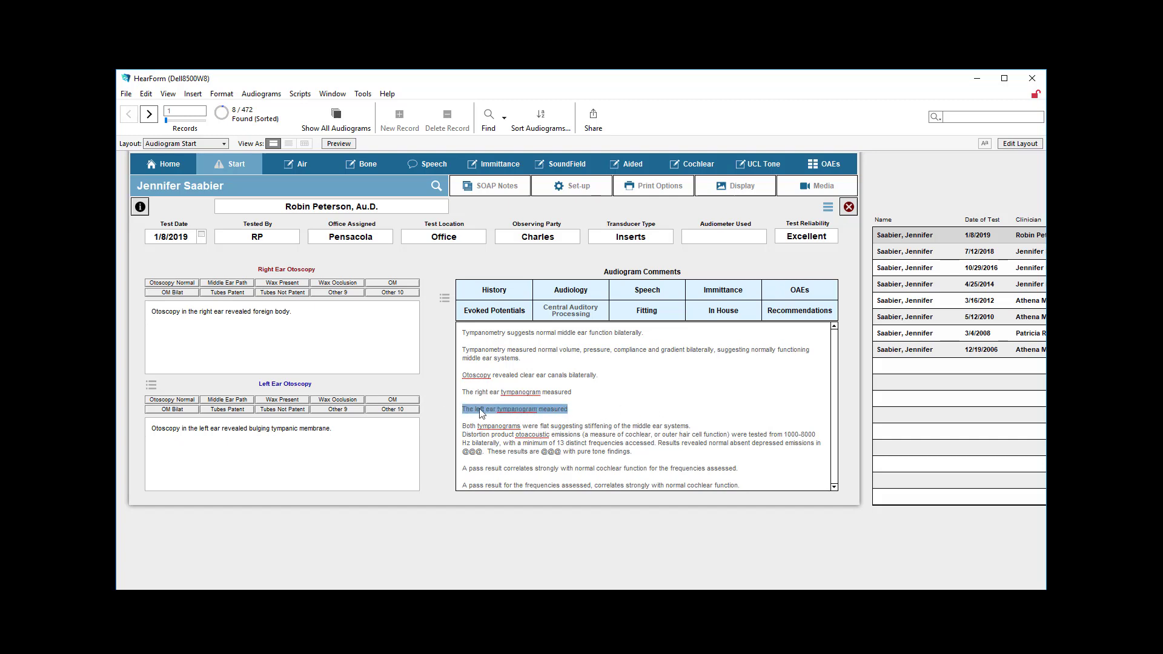
left_click(589, 390)
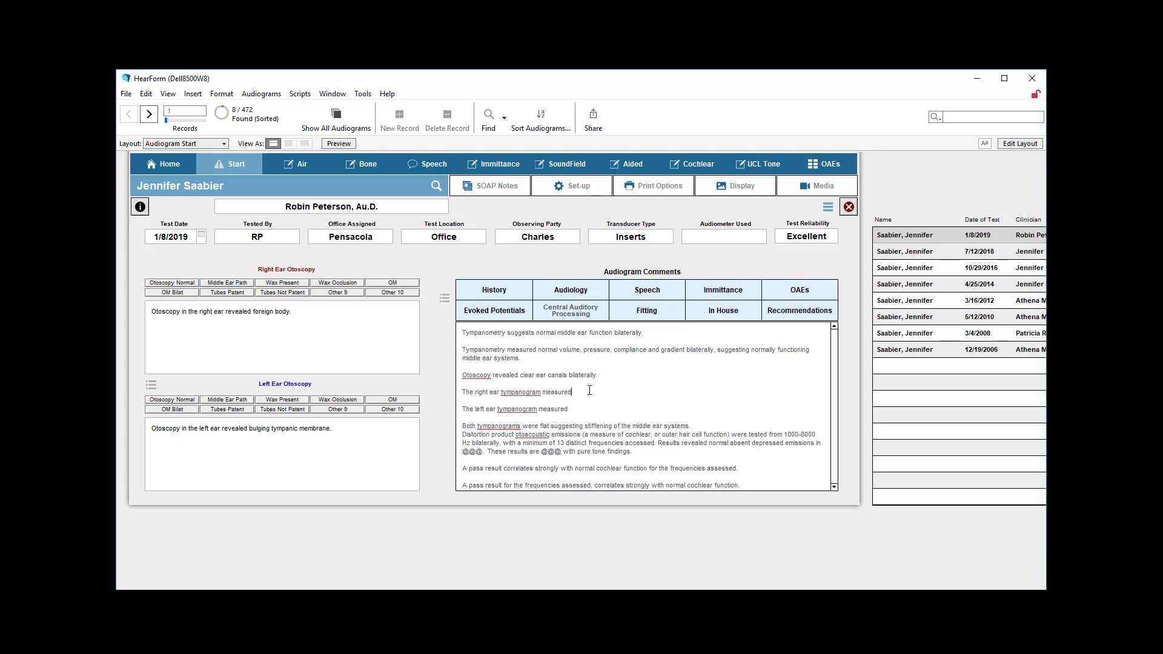
key("Delete")
key("Delete")
type(".")
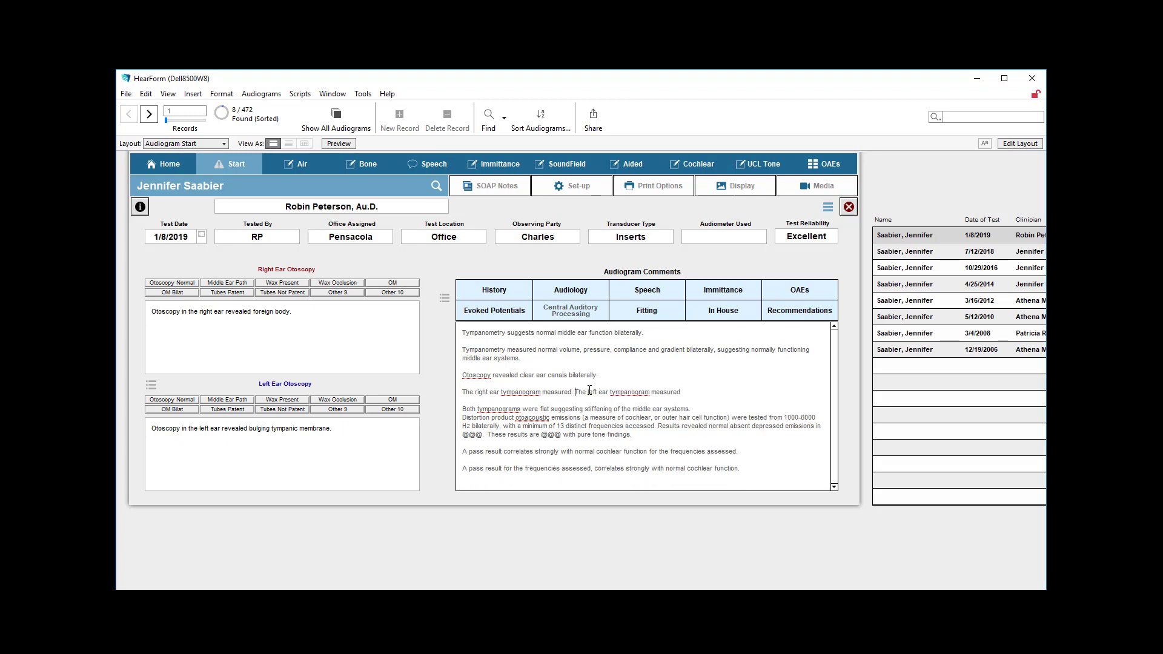
left_click(718, 401)
left_click_drag(741, 473, 463, 330)
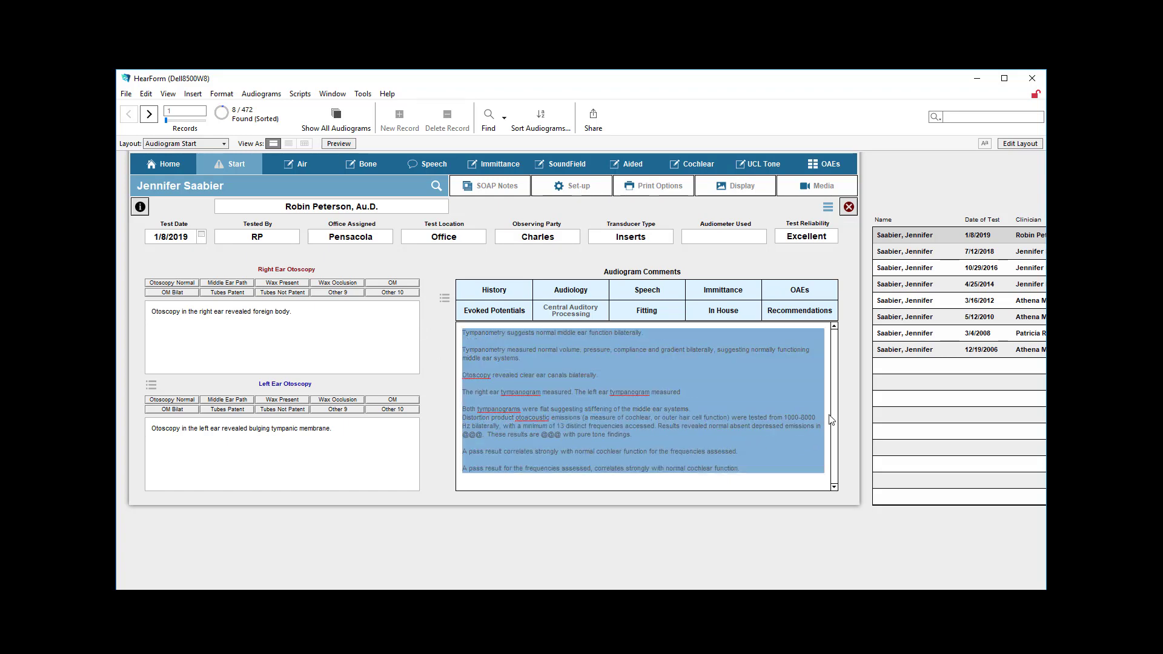
left_click(852, 383)
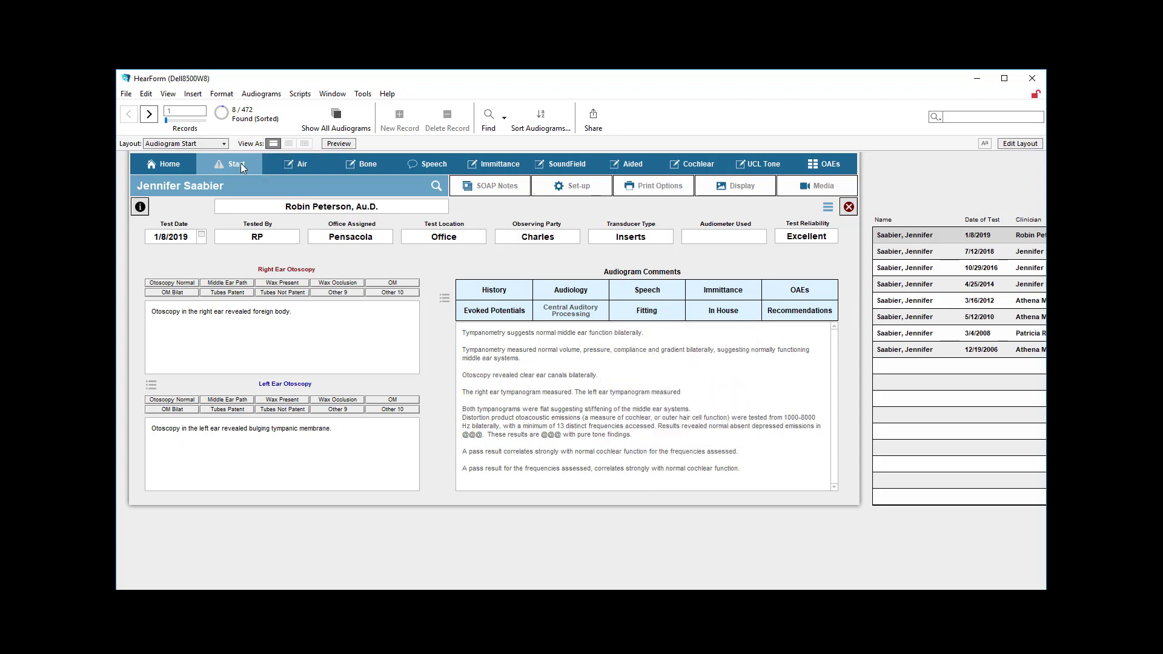
Step: View the audiogram's creation and modification details, look over its Air, Bone and Speech screens, and return to the start screen
left_click(140, 208)
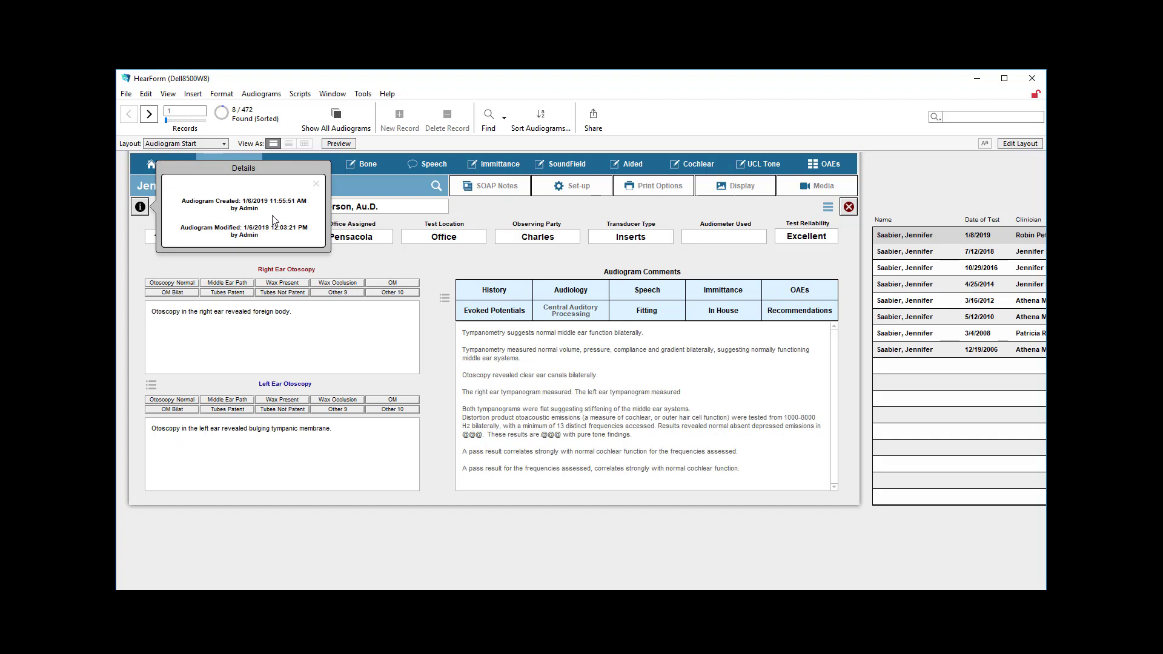
left_click(320, 188)
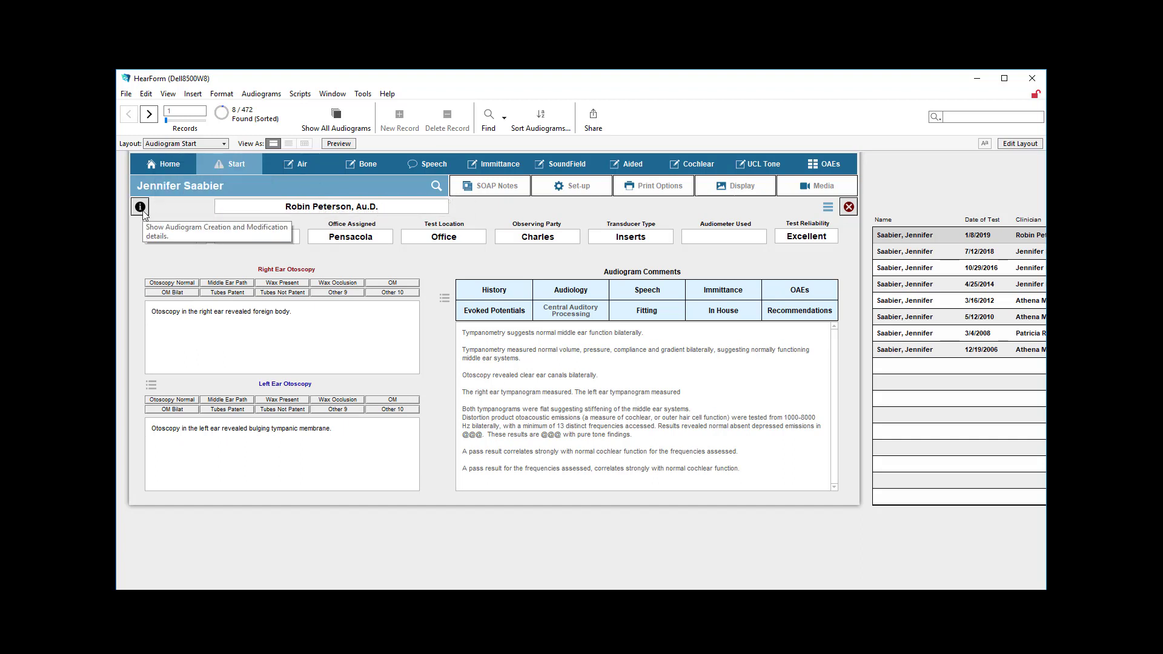
left_click(297, 164)
left_click(356, 171)
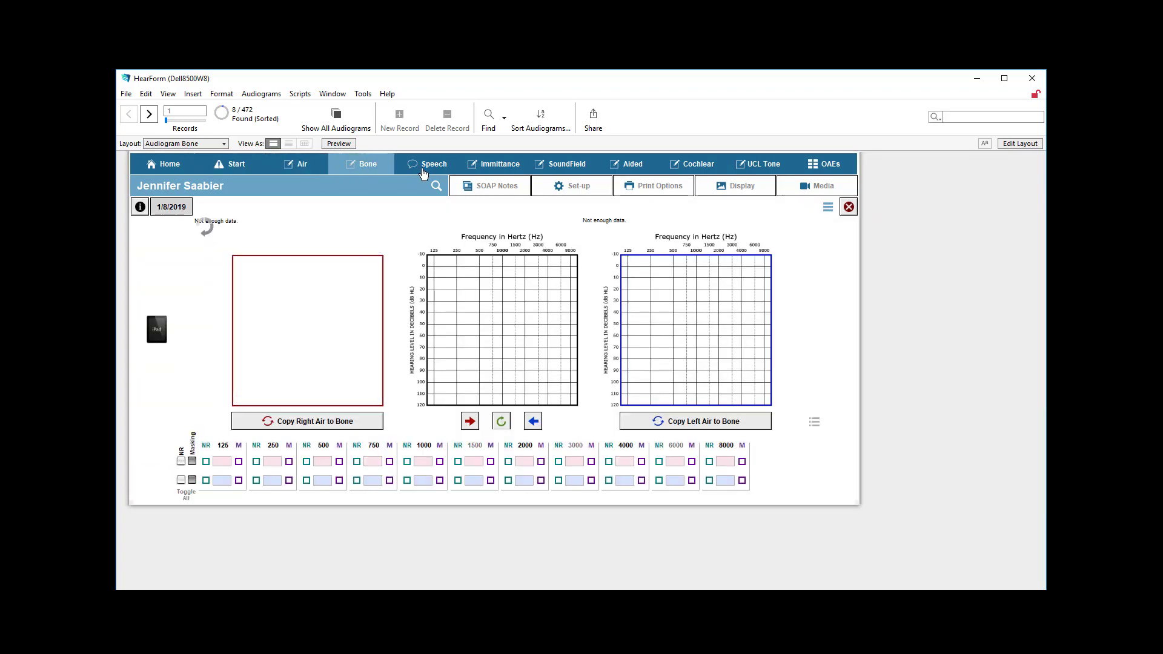
left_click(439, 172)
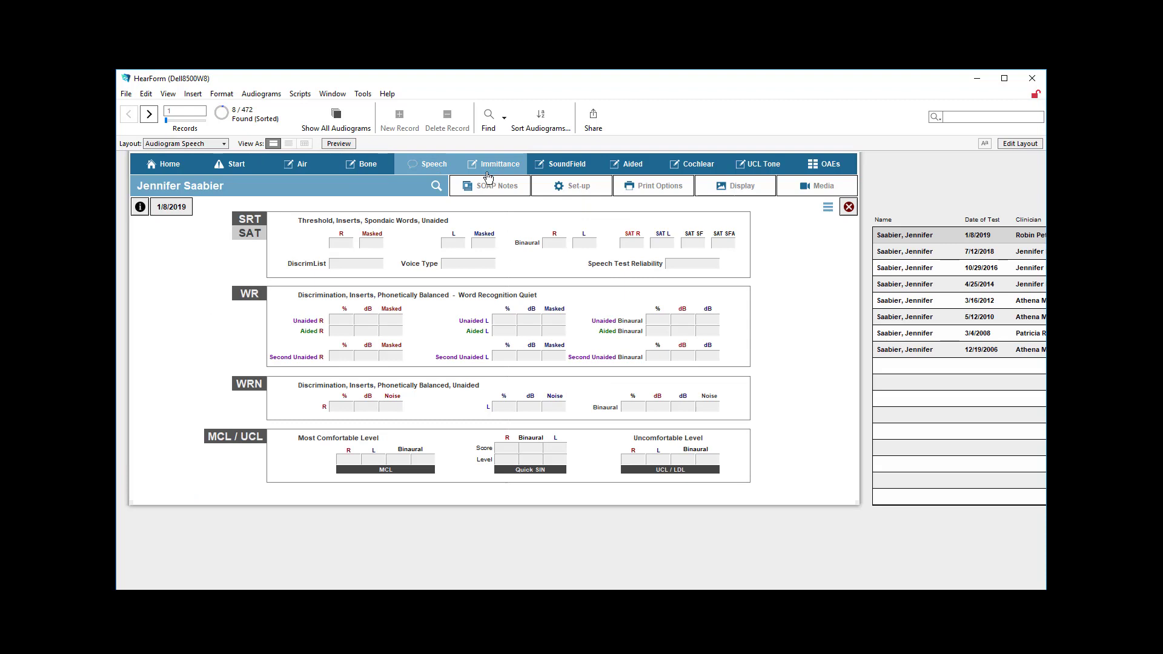
left_click(231, 162)
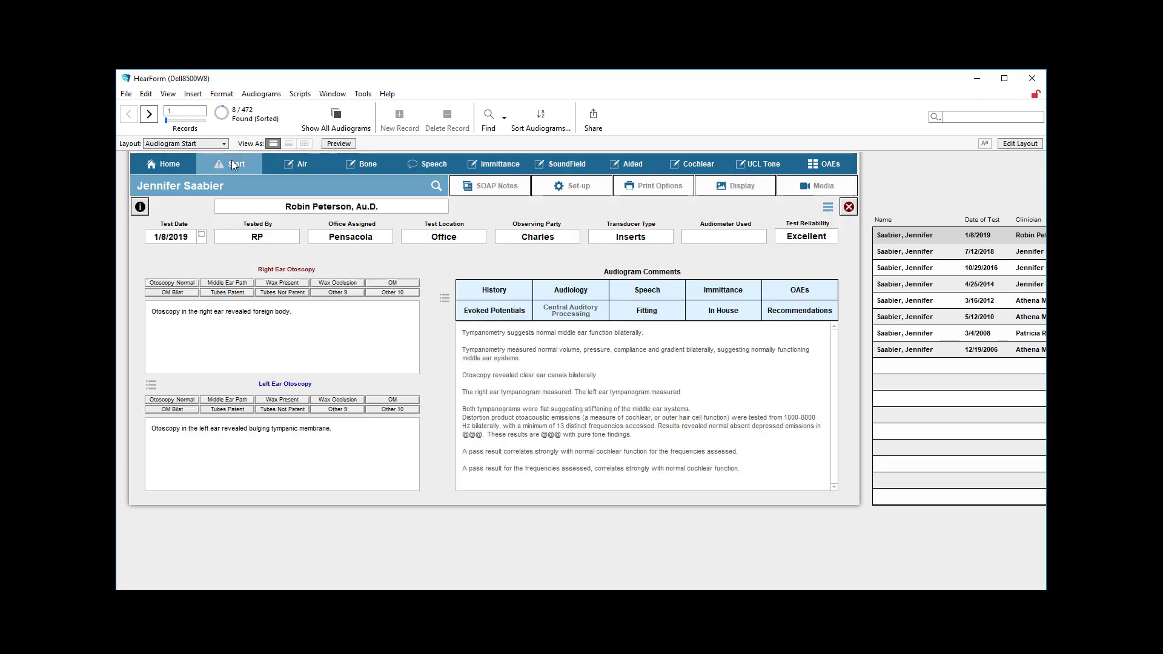